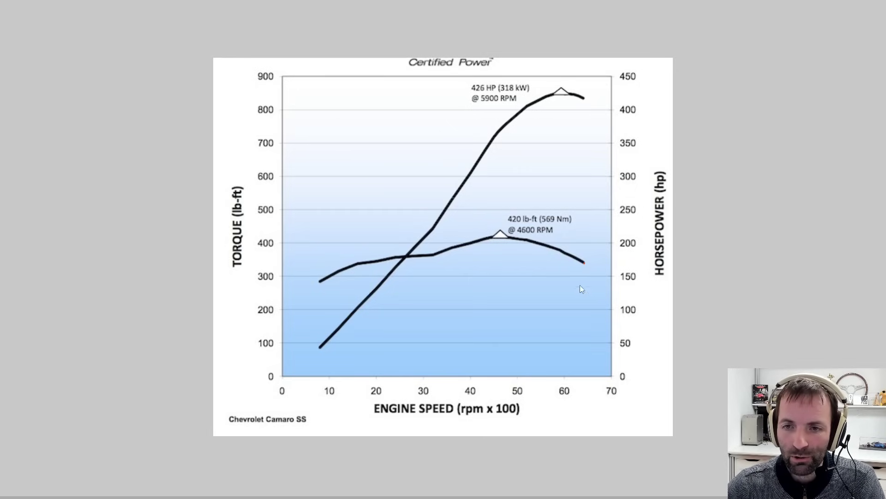
# - Draw a freehand line from the end of the Camaro SS torque curve down below the rpm axis and back to about 1000 rpm
pyautogui.moveTo(583, 362)
pyautogui.mouseDown()
pyautogui.moveTo(583, 417)
pyautogui.moveTo(325, 387)
pyautogui.mouseUp()
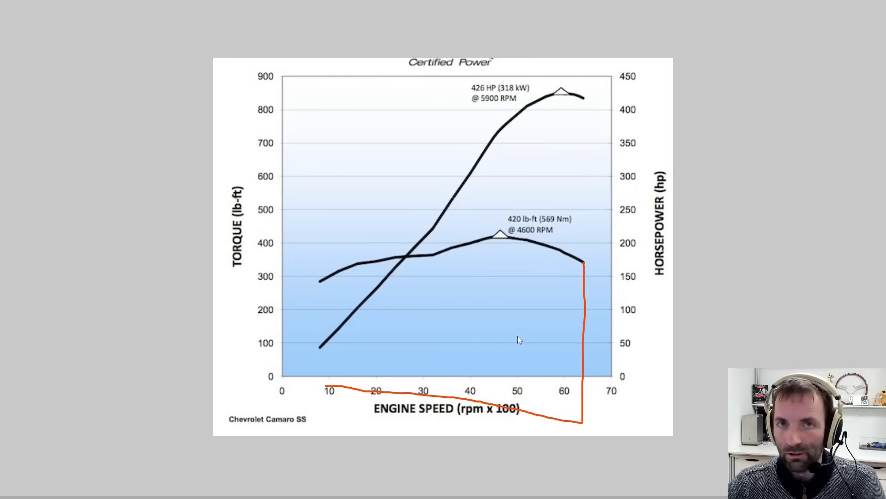
# - Switch to the Excel model sheet and enter the interpolation formula =B5+((C5-B5)*$D$4) in cell D5
pyautogui.hotkey('alt', 'Tab')
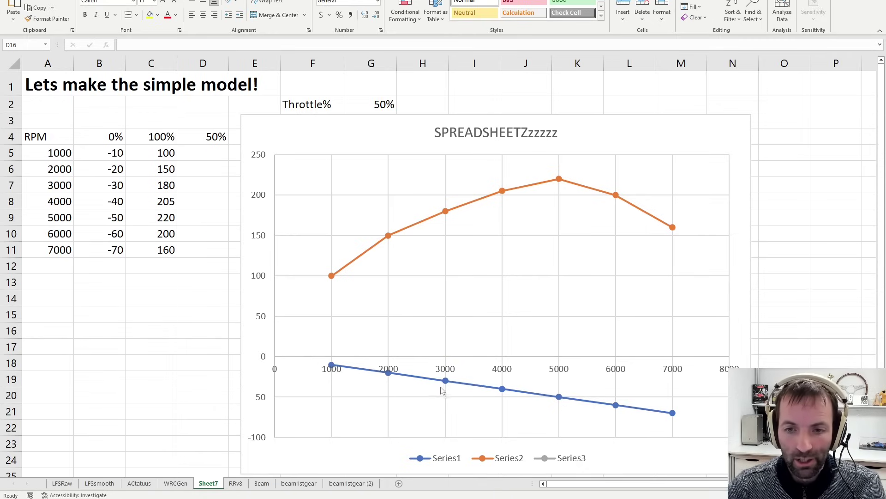
pyautogui.click(216, 153)
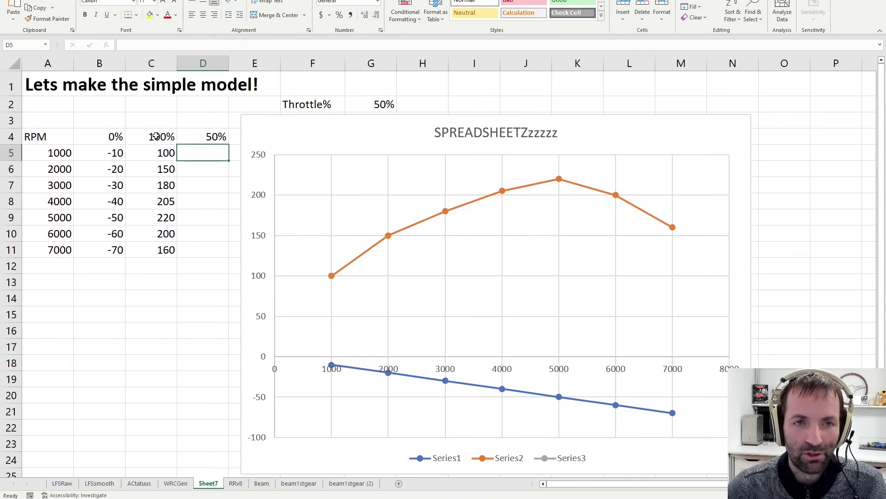
pyautogui.press('Return')
pyautogui.click(206, 138)
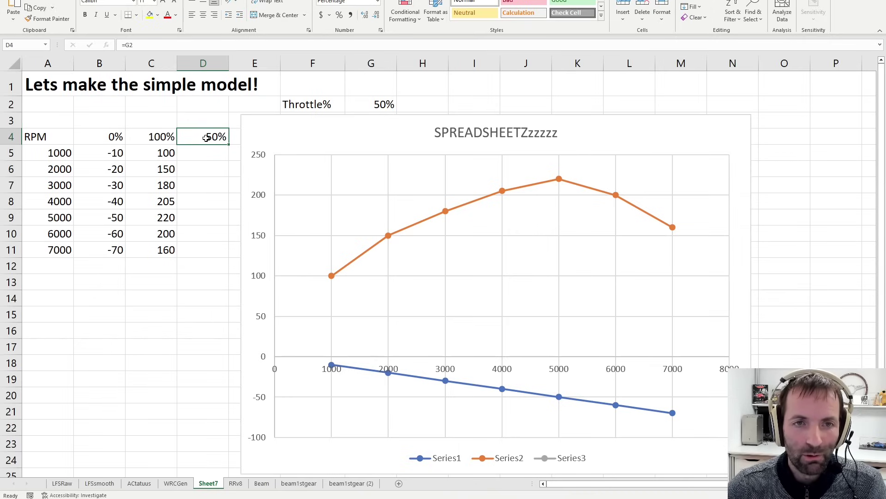
pyautogui.click(209, 149)
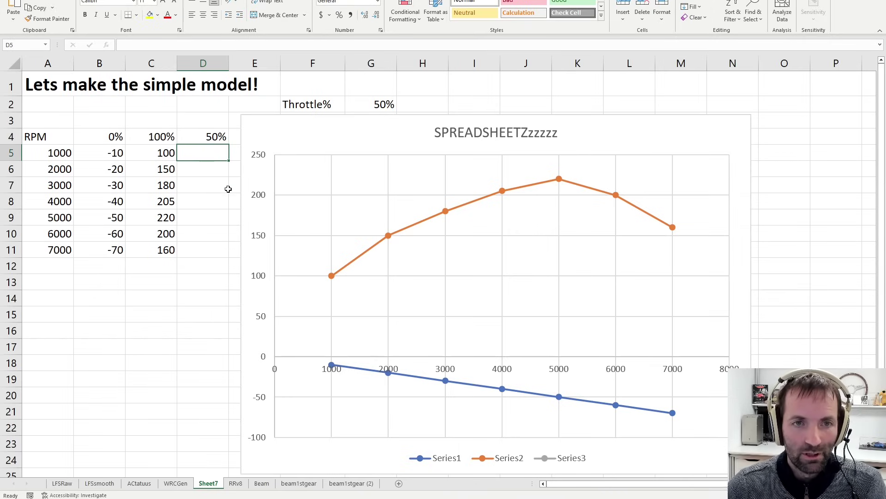
pyautogui.write('=')
pyautogui.press('Left')
pyautogui.press('Left')
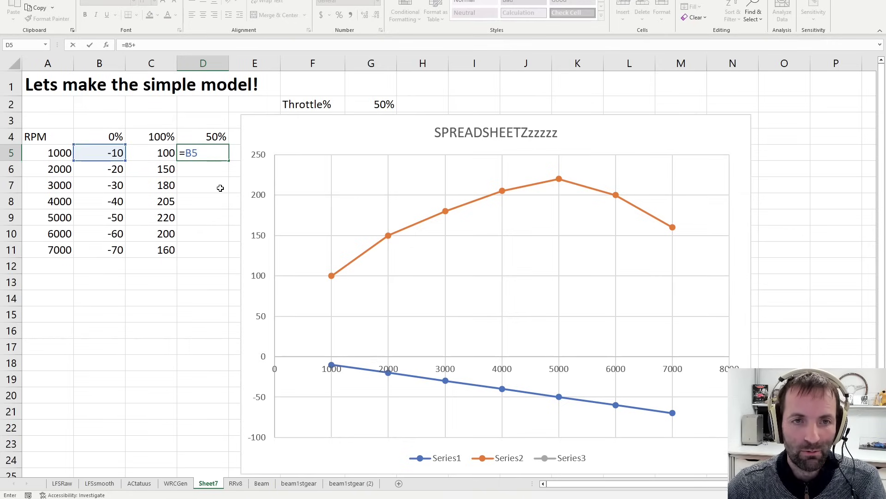
pyautogui.write('+((')
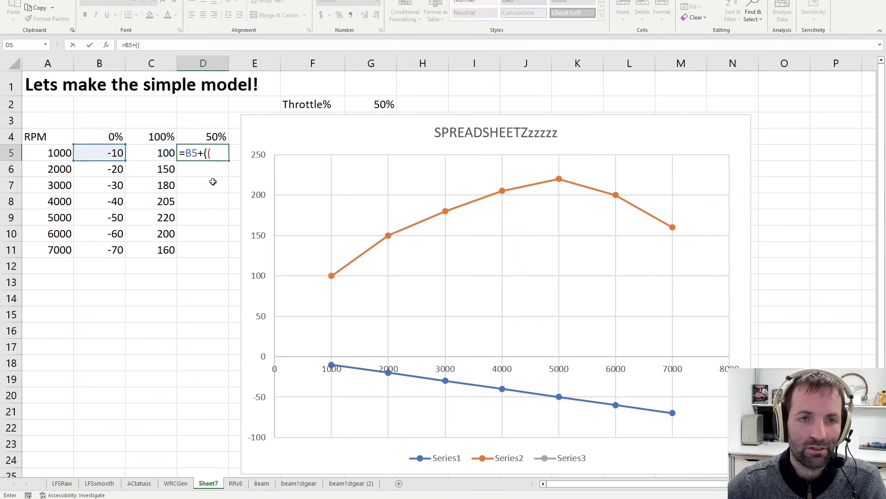
pyautogui.click(160, 152)
pyautogui.write('-')
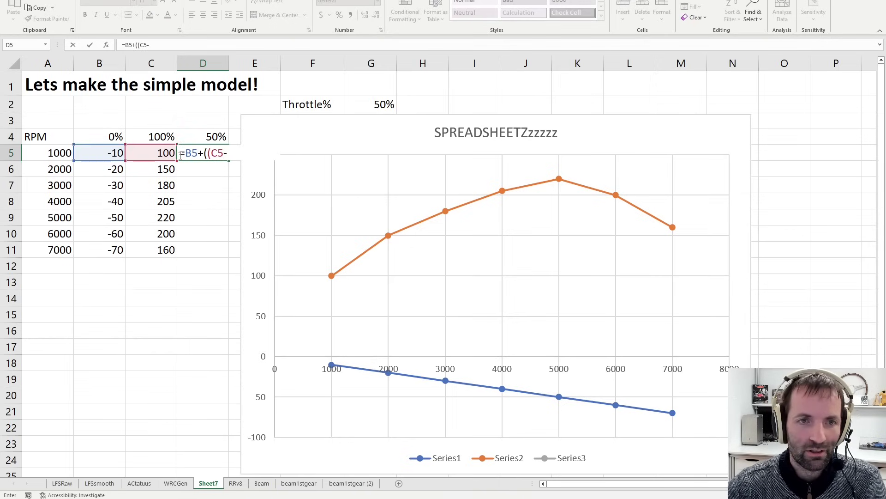
pyautogui.click(97, 155)
pyautogui.write(')')
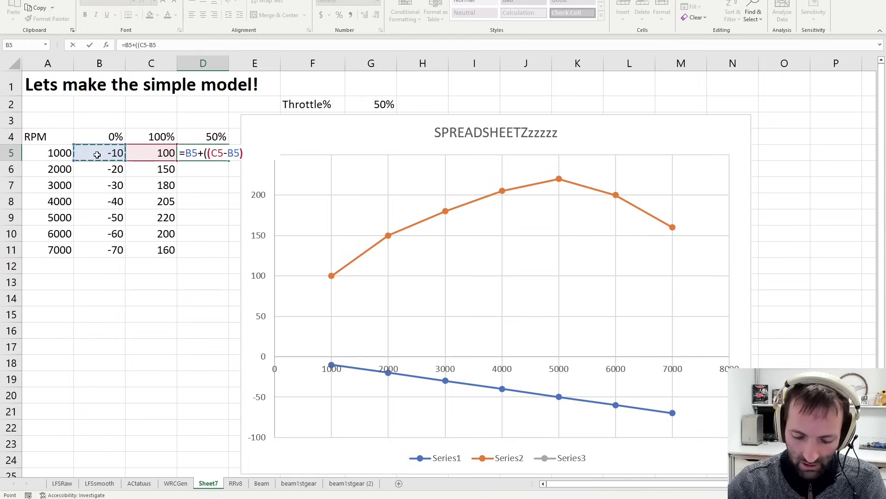
pyautogui.write('*')
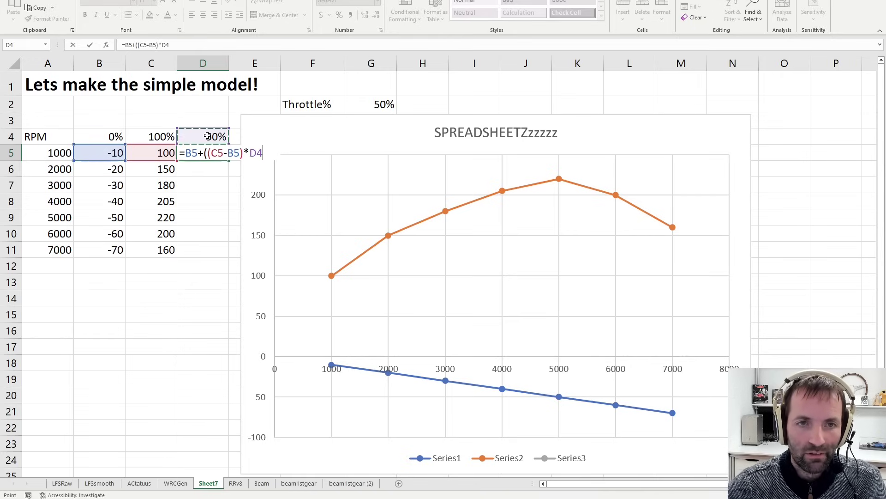
pyautogui.press('F4')
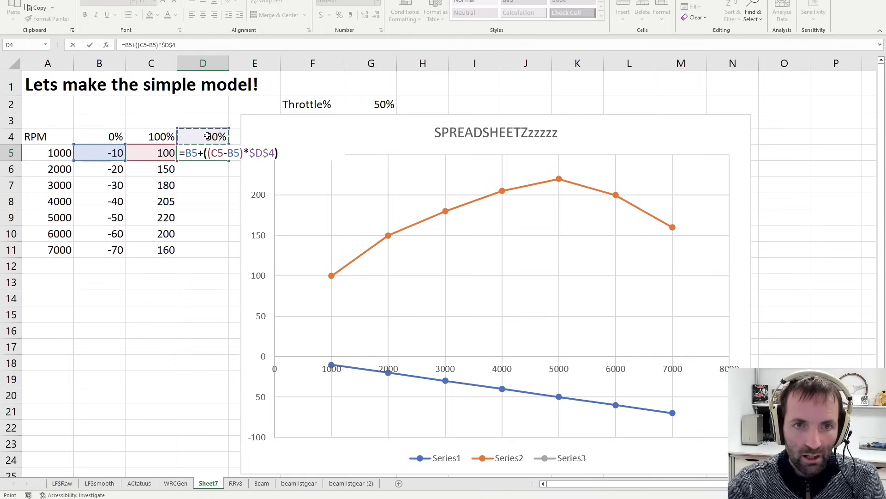
pyautogui.press('Return')
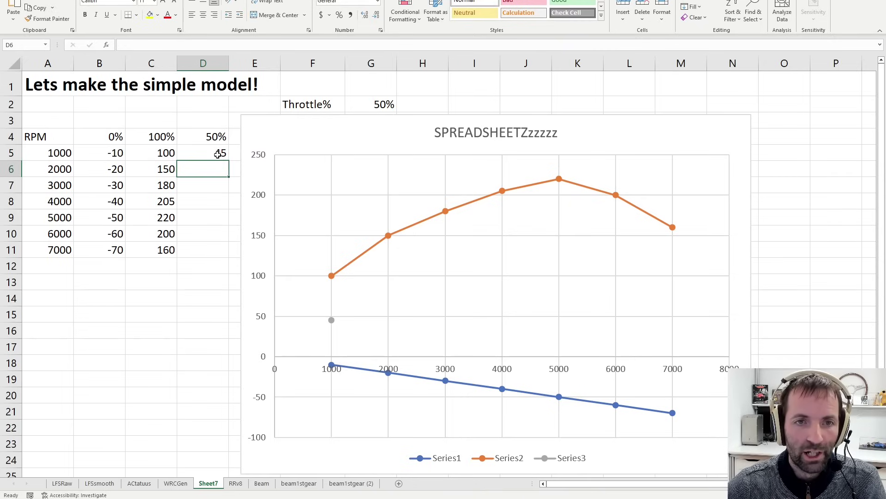
# - Fill the formula in D5 down through D11 for every RPM row
pyautogui.click(220, 153)
pyautogui.moveTo(229, 160); pyautogui.dragTo(219, 256)
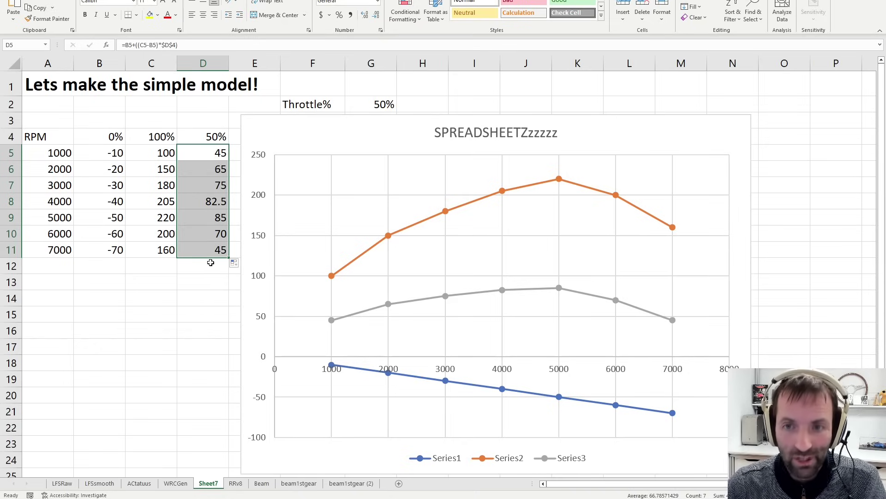
# - Set the throttle percentage in cell G2 to 20%
pyautogui.click(378, 103)
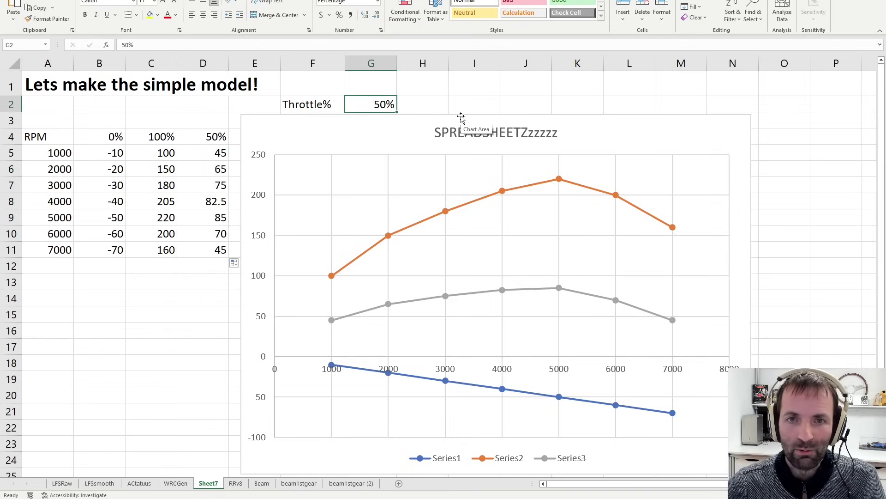
pyautogui.write('20')
pyautogui.press('Return')
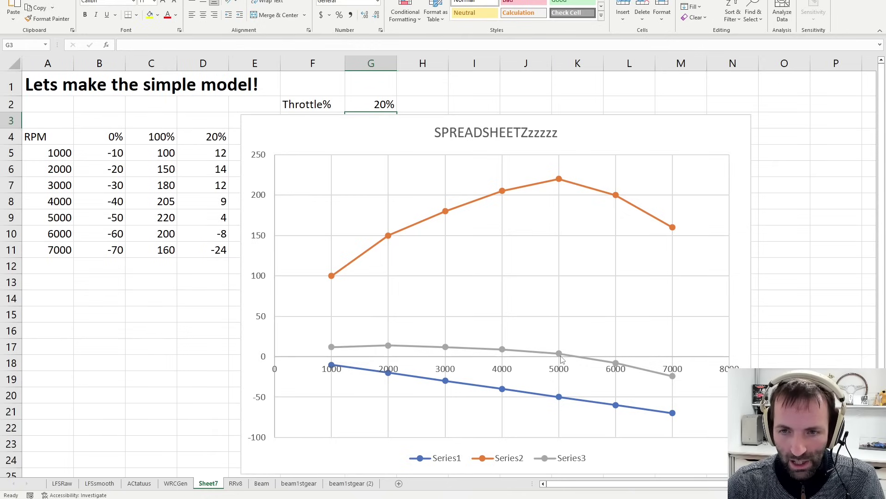
pyautogui.moveTo(577, 361)
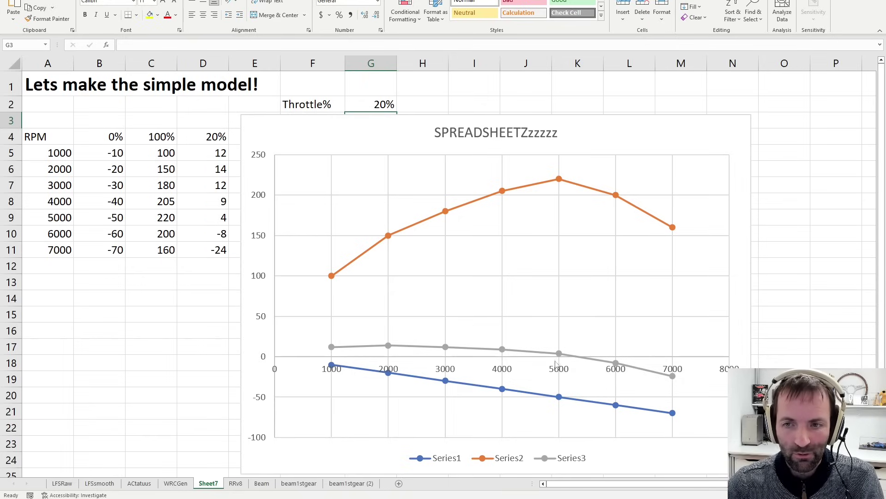
# - Try throttle percentages of 80% and 60% in cell G2 and return it to 20%
pyautogui.click(374, 108)
pyautogui.write('80')
pyautogui.press('Return')
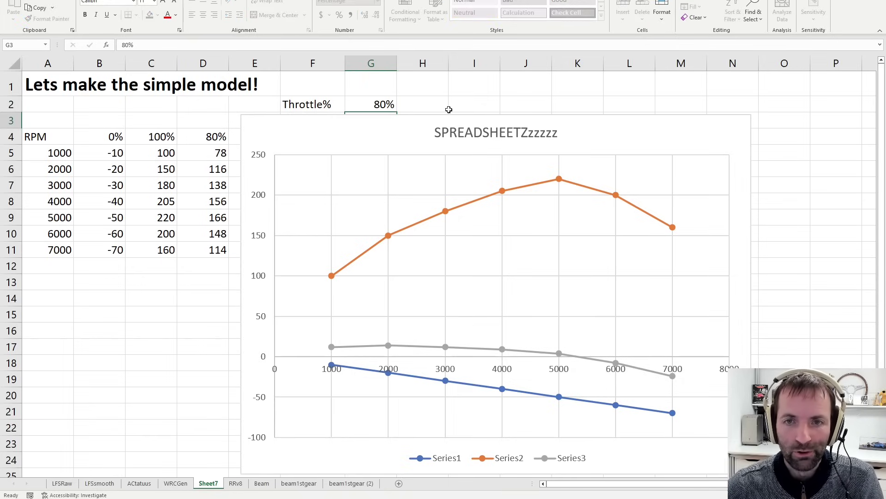
pyautogui.press('Up')
pyautogui.write('60')
pyautogui.press('Return')
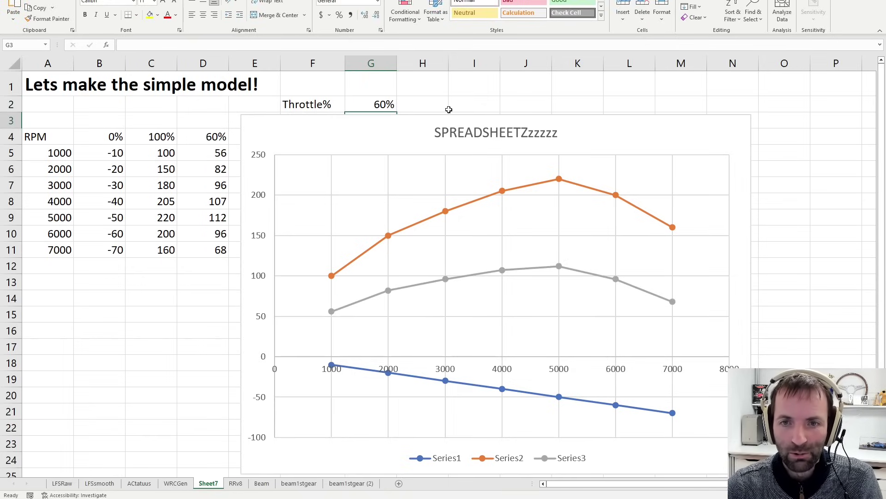
pyautogui.press('Up')
pyautogui.write('20')
pyautogui.press('Return')
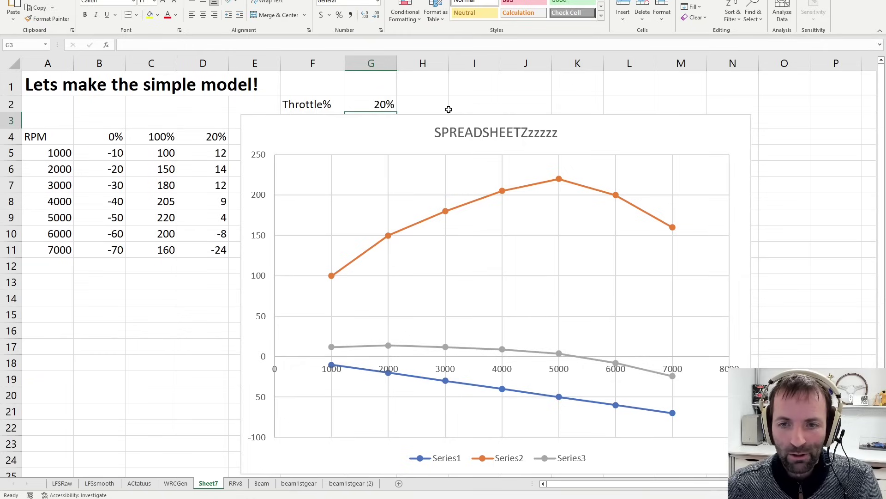
pyautogui.press('Up')
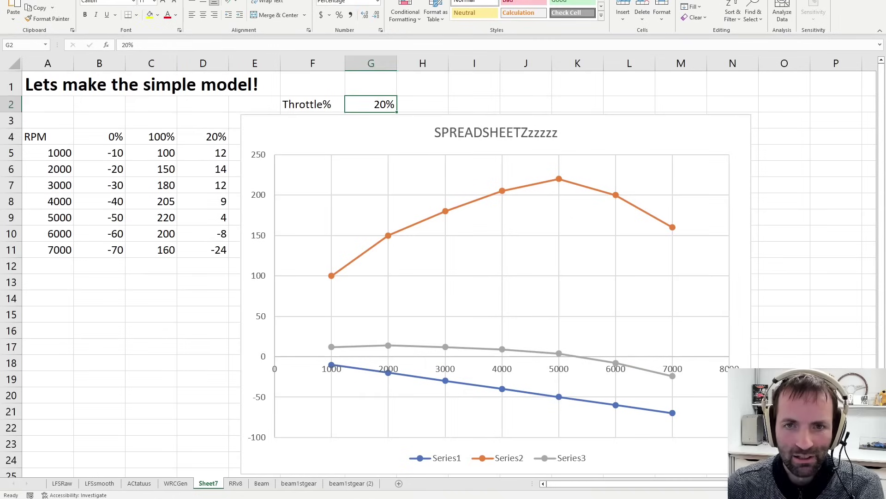
# - Try throttle values of 40% and 60% entered directly in the column header cell D4
pyautogui.click(204, 137)
pyautogui.write('40')
pyautogui.press('Return')
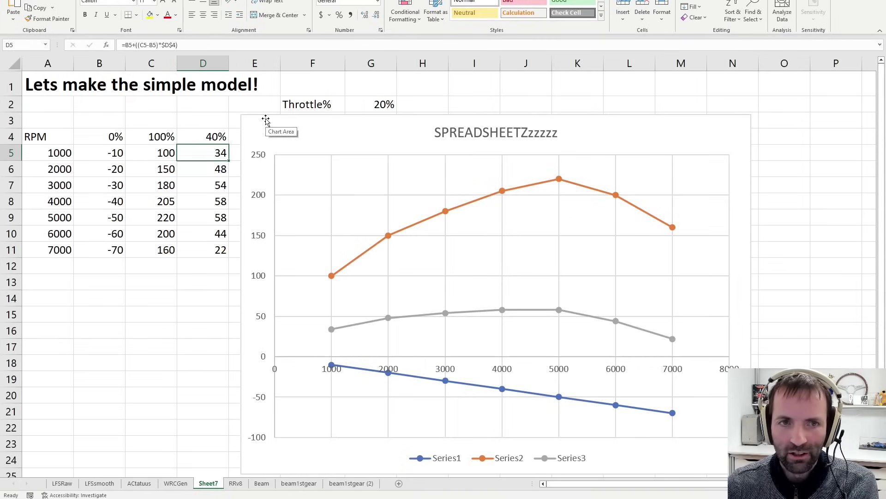
pyautogui.press('Up')
pyautogui.write('60')
pyautogui.press('Return')
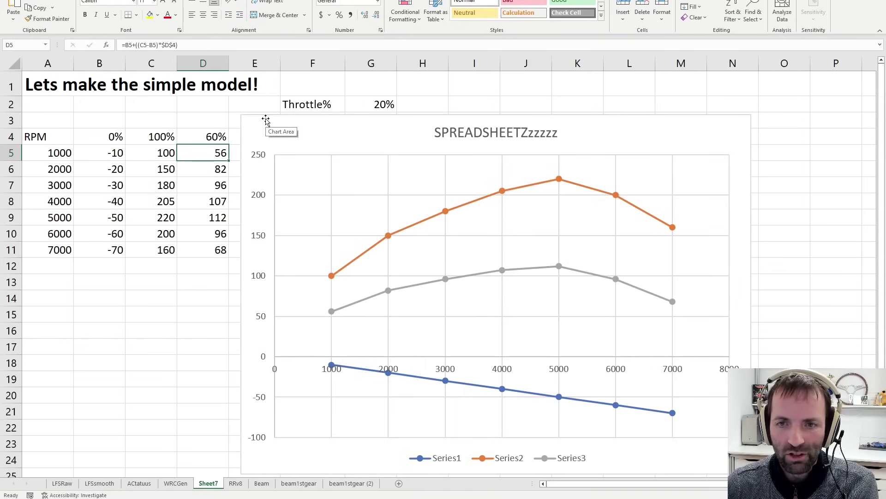
# - Set the throttle value in the column header cell D4 to 80%
pyautogui.press('Up')
pyautogui.write('80')
pyautogui.press('Return')
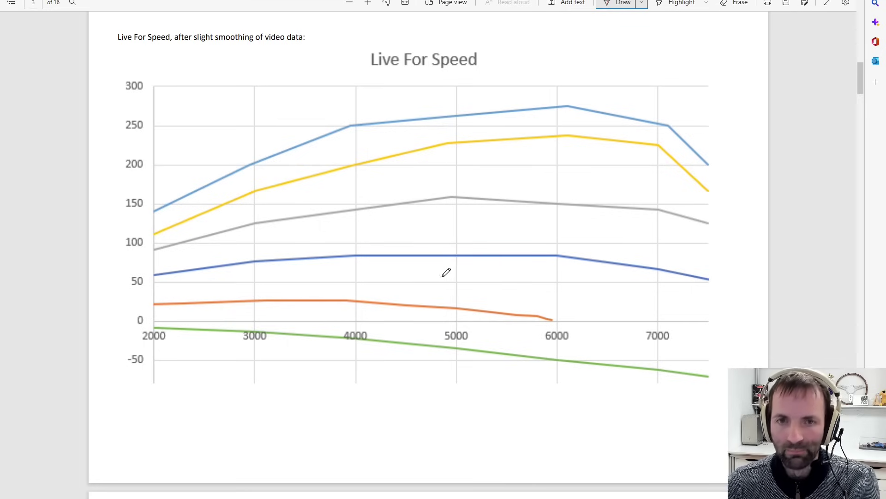
# - On the PDF's Richard Burns Rally Opel Manta page, draw freehand extensions of the two highest torque curves back to about 1200 rpm
pyautogui.press('Right')
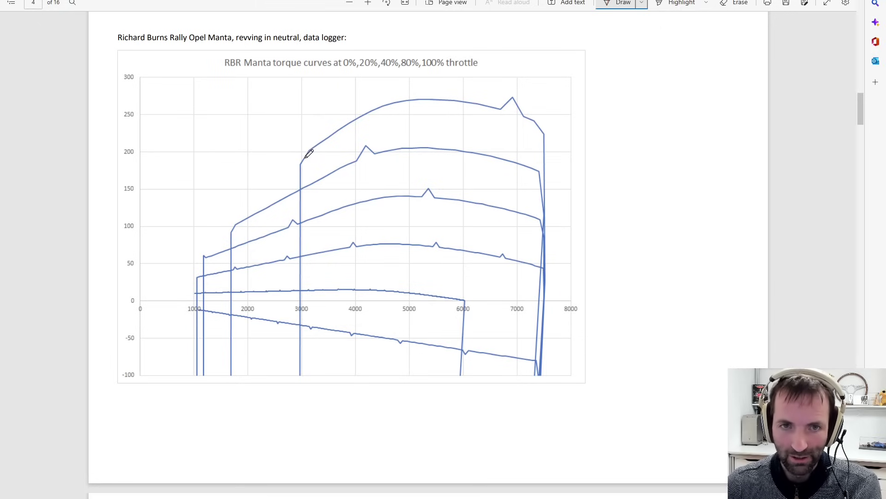
pyautogui.moveTo(309, 151)
pyautogui.mouseDown()
pyautogui.moveTo(258, 184)
pyautogui.moveTo(203, 244)
pyautogui.mouseUp()
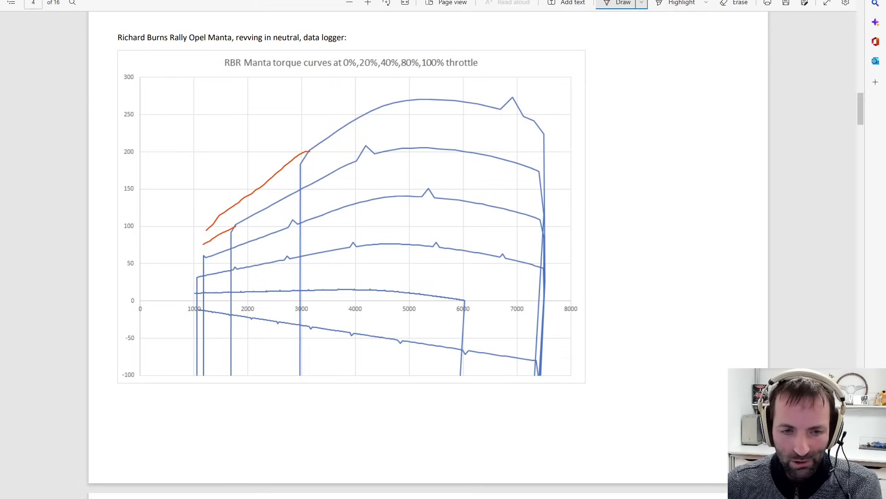
pyautogui.hotkey('alt', 'Tab')
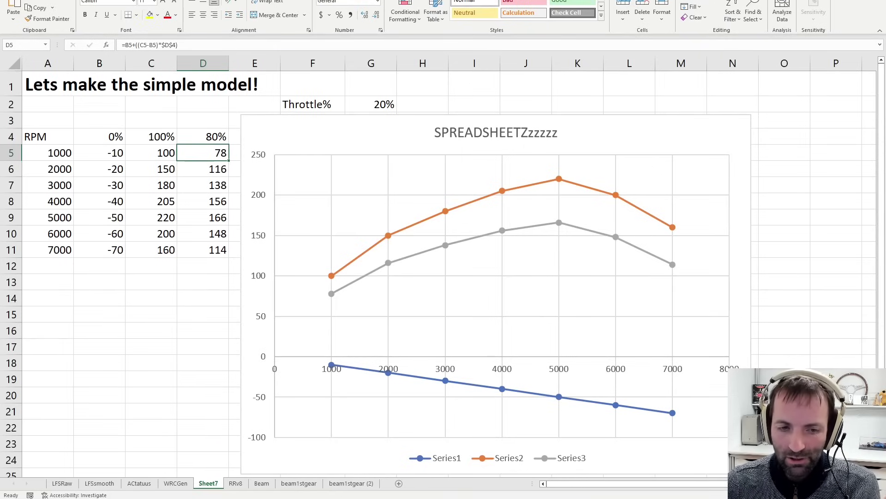
pyautogui.moveTo(196, 498)
pyautogui.click(166, 487)
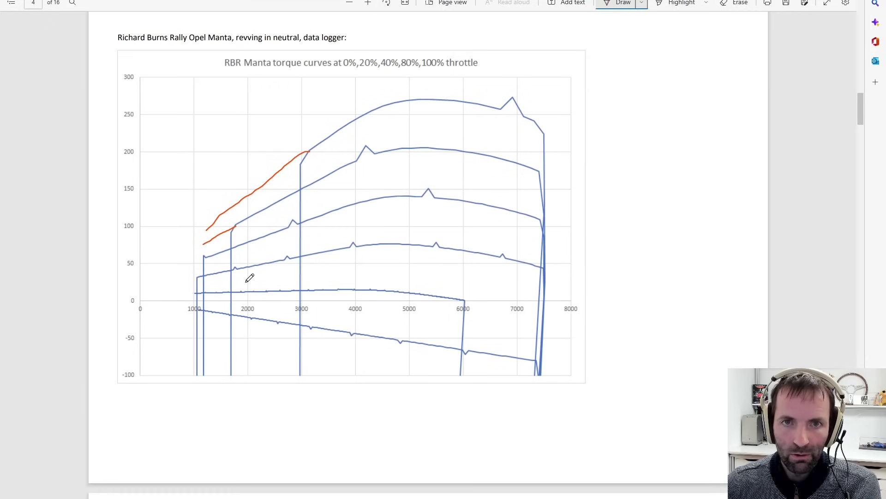
# - Examine the PDF's RBR versus RF1 model chart and the Assetto Corsa Tatuus 1st gear chart, comparing the shapes of their throttle curves
pyautogui.scroll(-5, 272, 270)
pyautogui.scroll(-5, 275, 265)
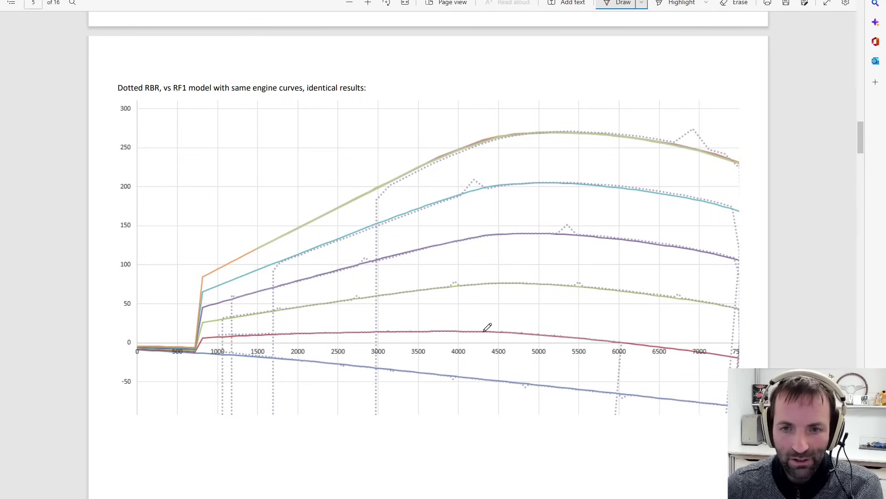
pyautogui.click(226, 492)
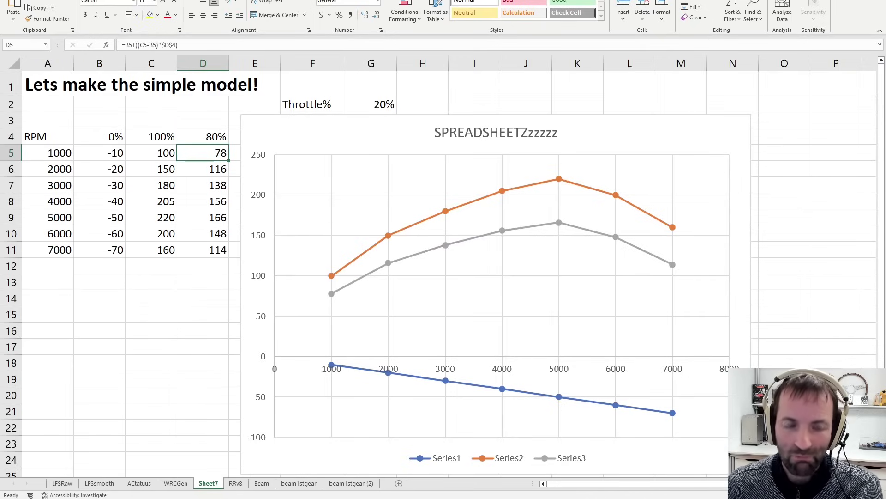
pyautogui.click(214, 497)
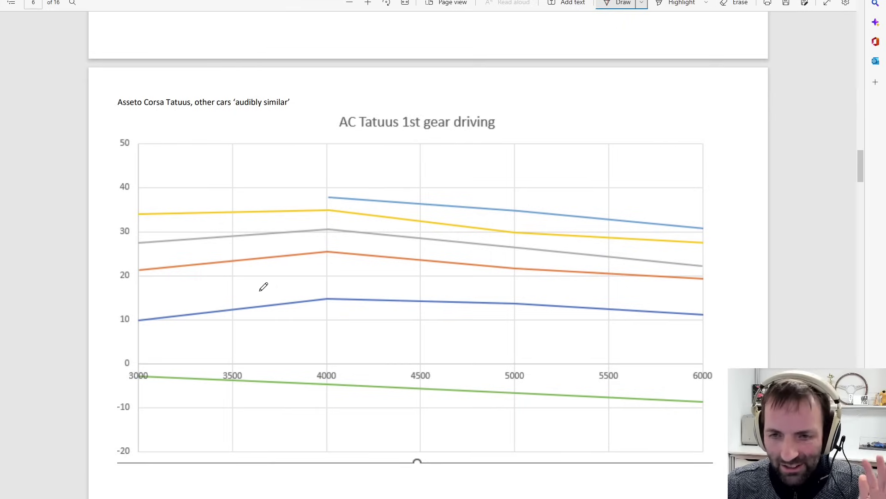
pyautogui.scroll(-2, 283, 359)
pyautogui.scroll(2, 283, 357)
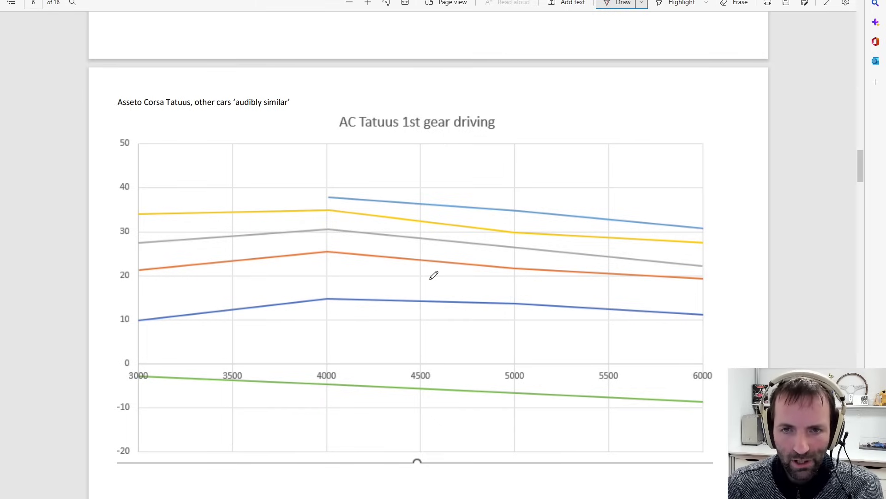
pyautogui.scroll(6, 416, 263)
pyautogui.scroll(2, 469, 296)
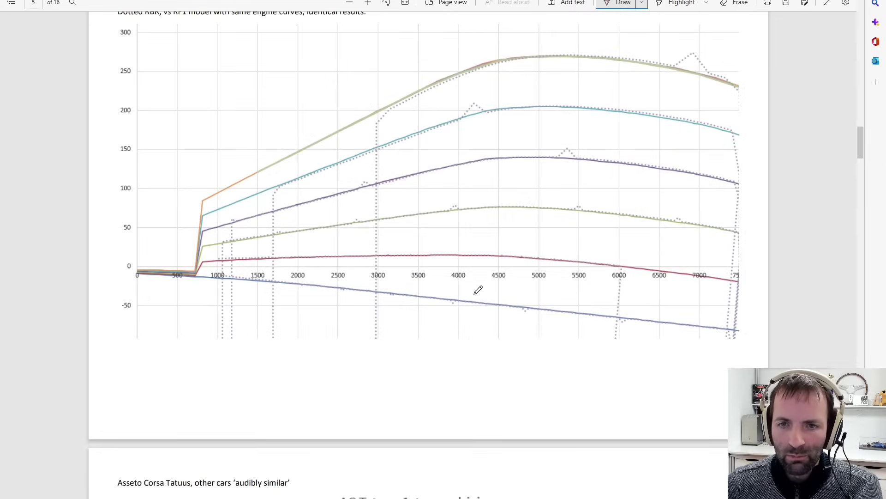
pyautogui.scroll(-6, 479, 290)
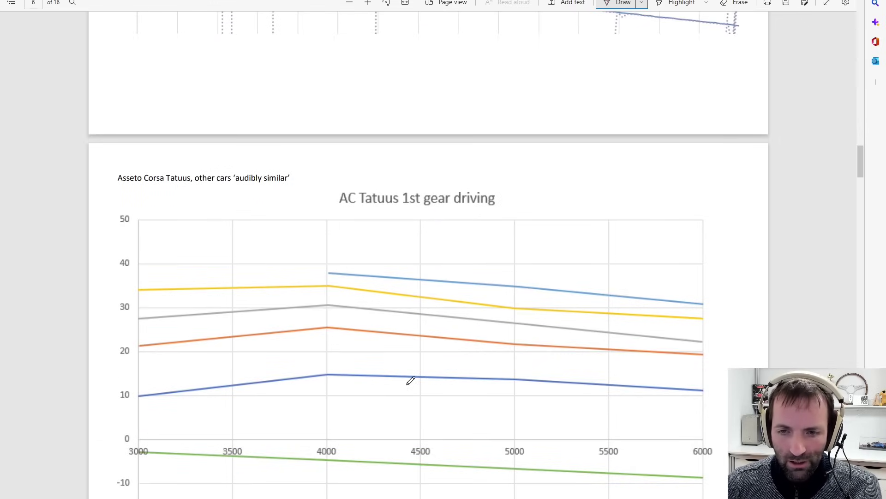
pyautogui.scroll(5, 436, 364)
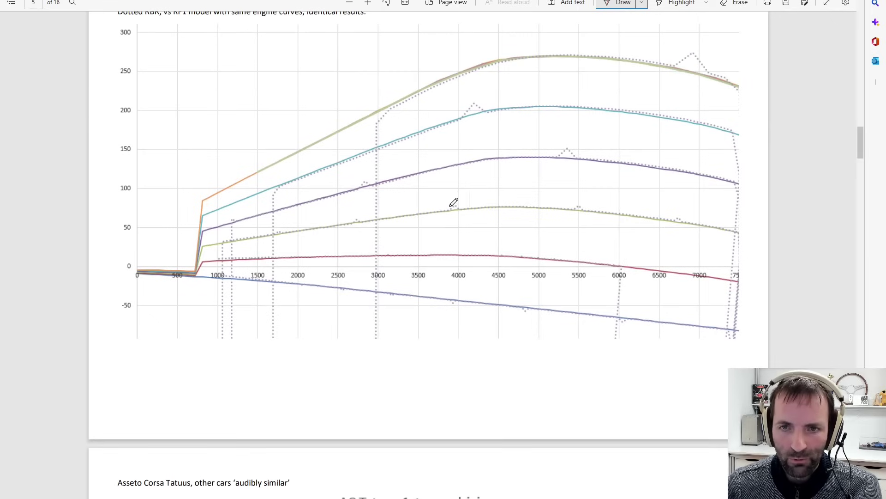
pyautogui.scroll(-3, 544, 262)
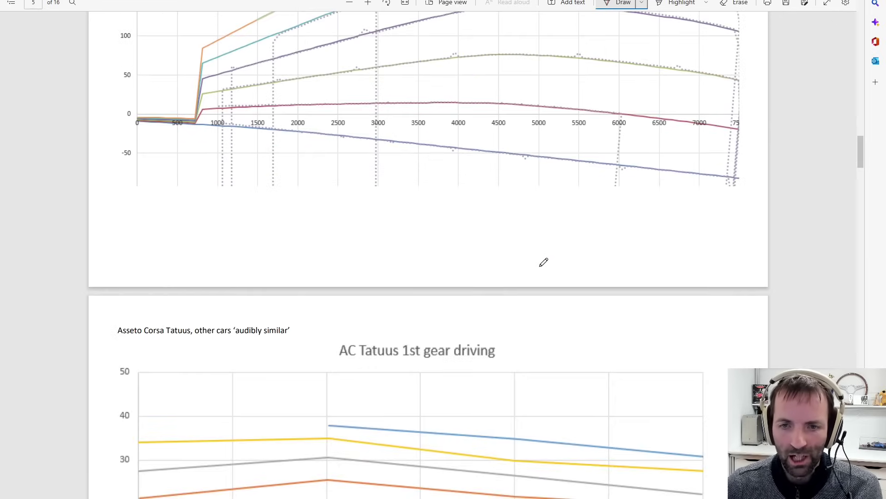
# - Compare the throttle curves in the PDF's RBR versus RF1, Assetto Corsa Tatuus and RaceRoom V8 charts
pyautogui.scroll(-3, 508, 286)
pyautogui.scroll(-2, 479, 303)
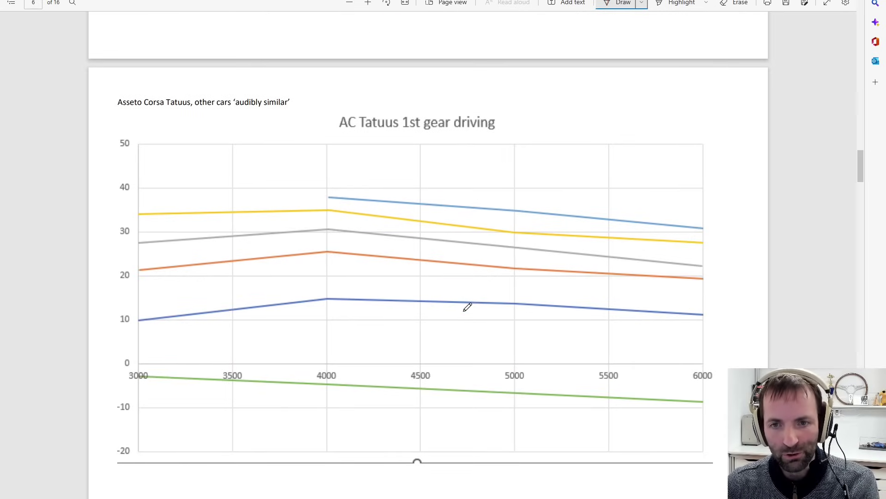
pyautogui.scroll(7, 467, 307)
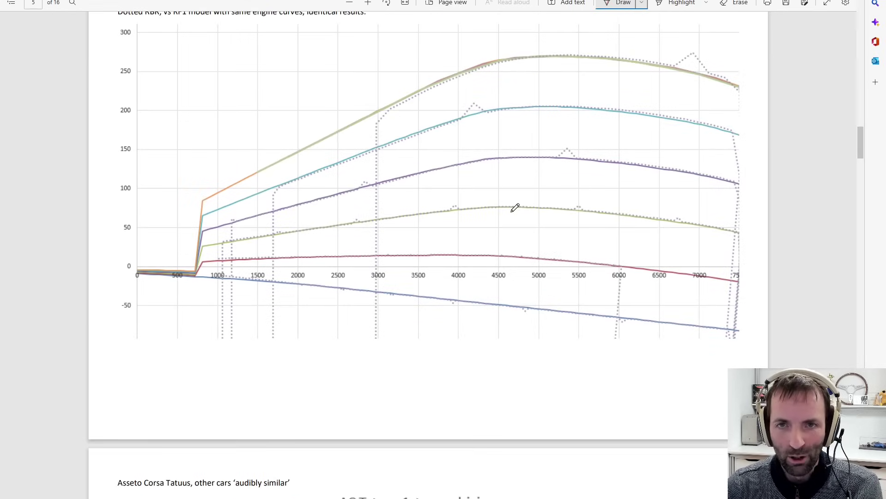
pyautogui.scroll(-8, 513, 223)
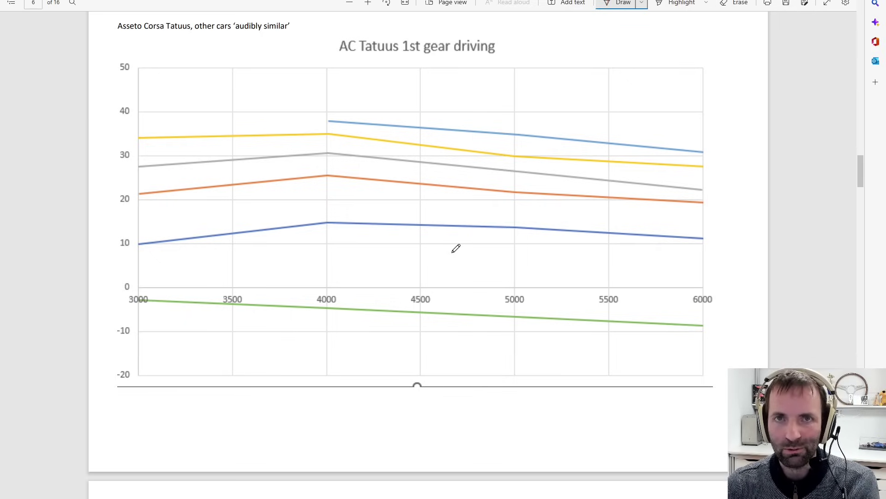
pyautogui.scroll(-10, 456, 248)
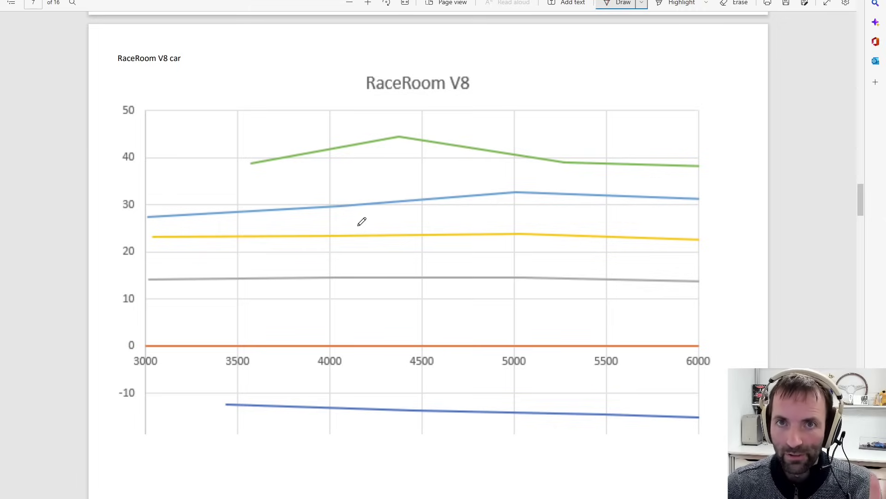
pyautogui.scroll(10, 391, 260)
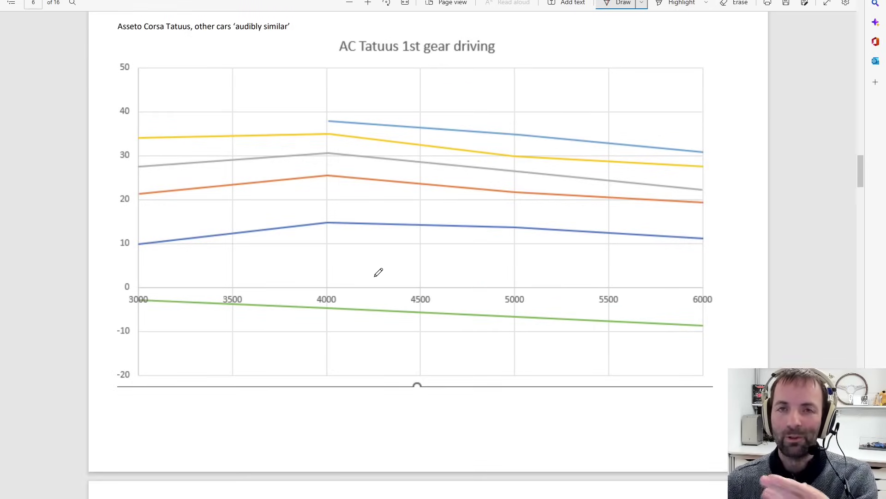
pyautogui.scroll(-10, 379, 272)
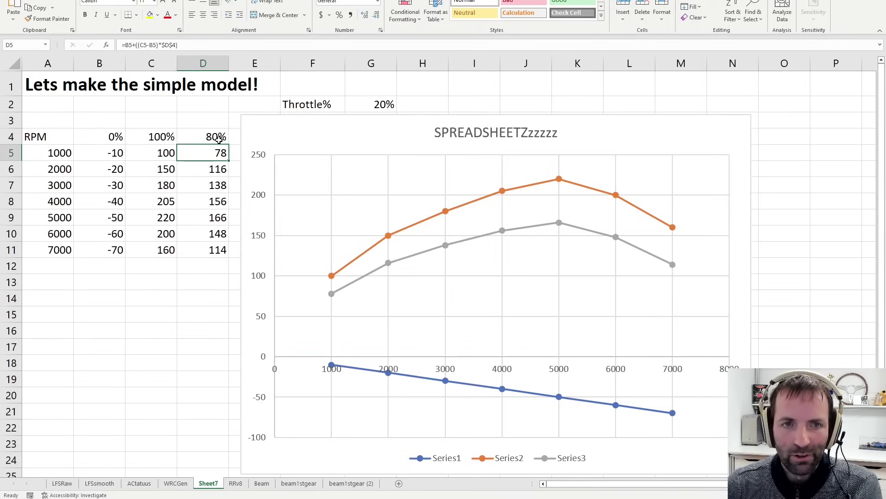
# - Switch to the Excel workbook and try a throttle value of 50% in the column header cell D4
pyautogui.click(219, 137)
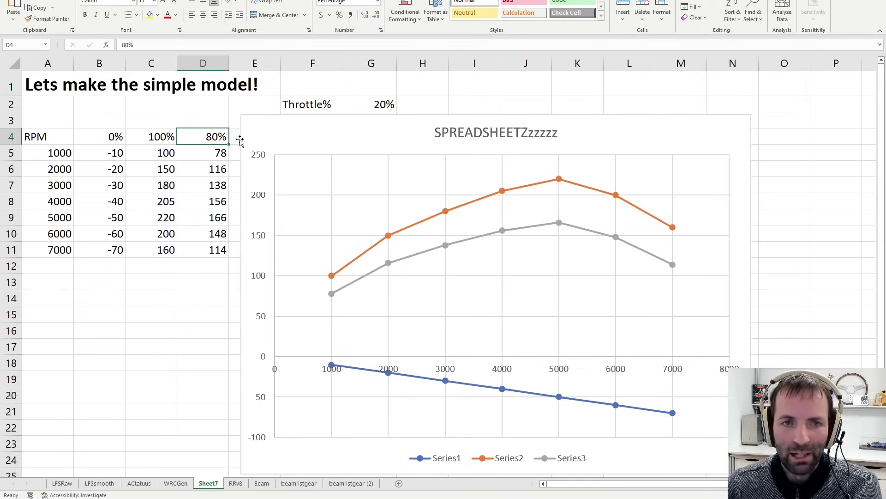
pyautogui.write('50')
pyautogui.press('Return')
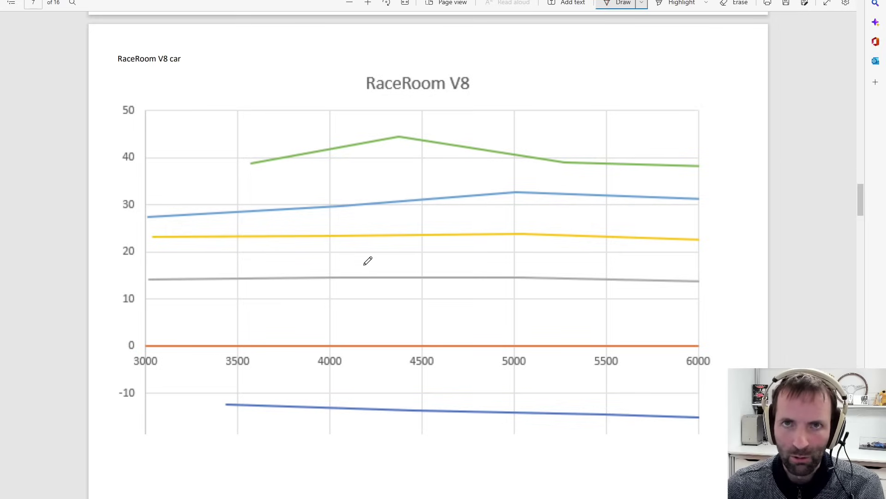
# - Return to the PDF and examine the RaceRoom V8 and iRacing Huracan gt3 torque charts
pyautogui.scroll(-3, 364, 296)
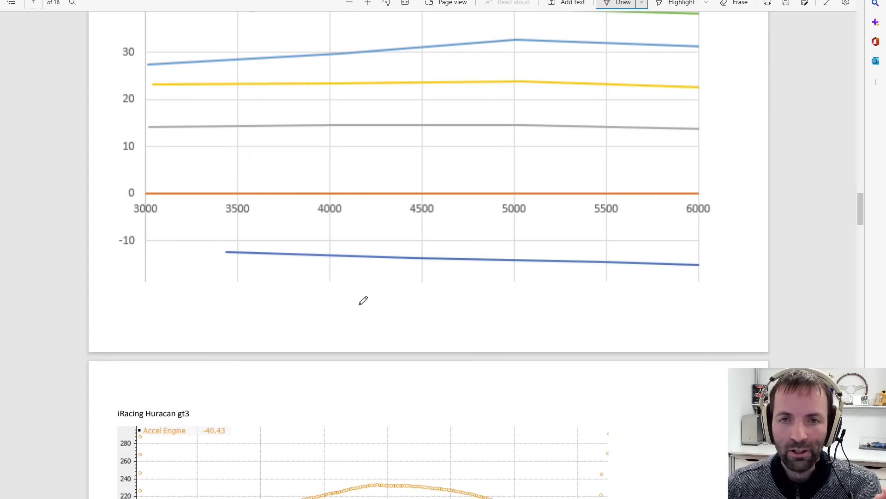
pyautogui.scroll(-8, 364, 300)
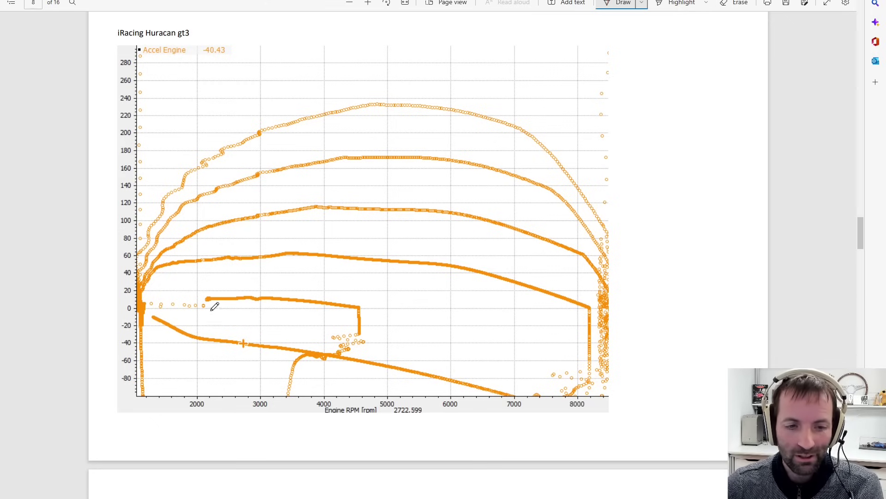
pyautogui.hotkey('alt', 'Tab')
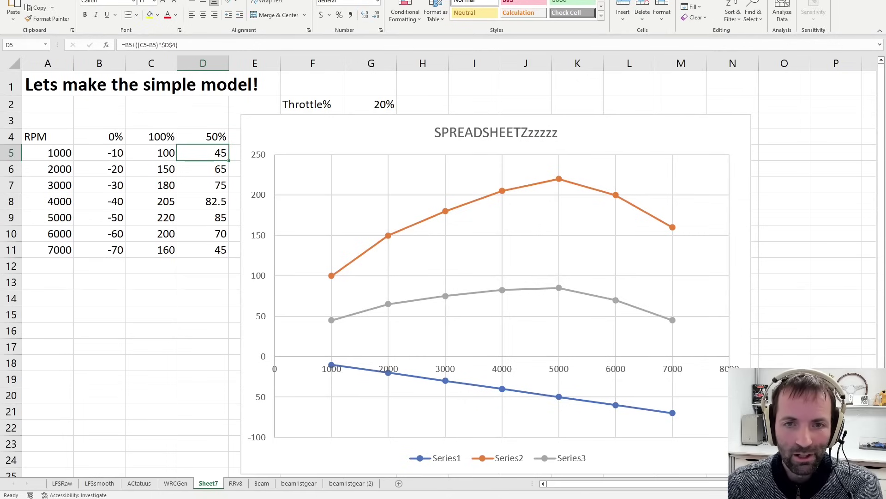
pyautogui.tripleClick(185, 42)
pyautogui.write('=')
pyautogui.click(194, 314)
pyautogui.press('Escape')
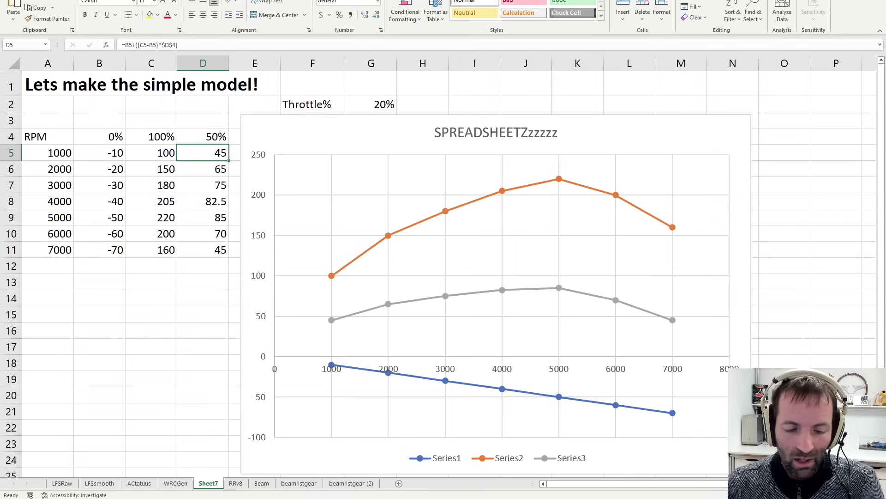
pyautogui.moveTo(196, 498)
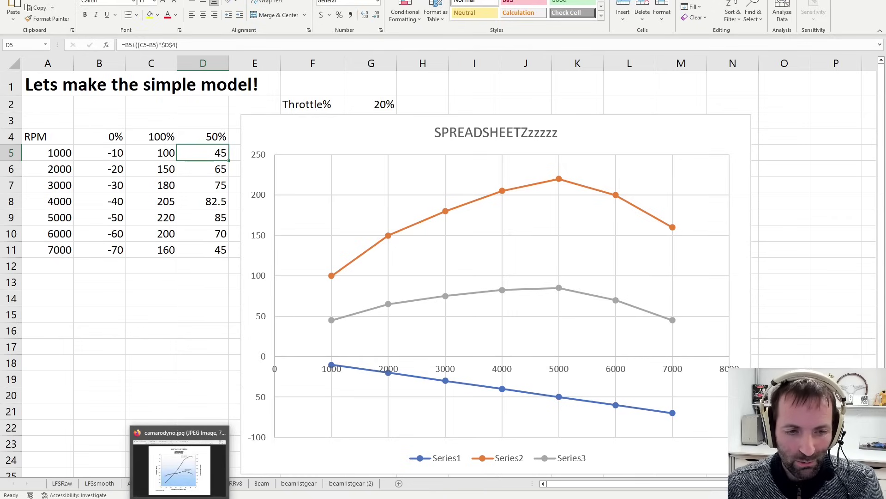
pyautogui.moveTo(145, 498)
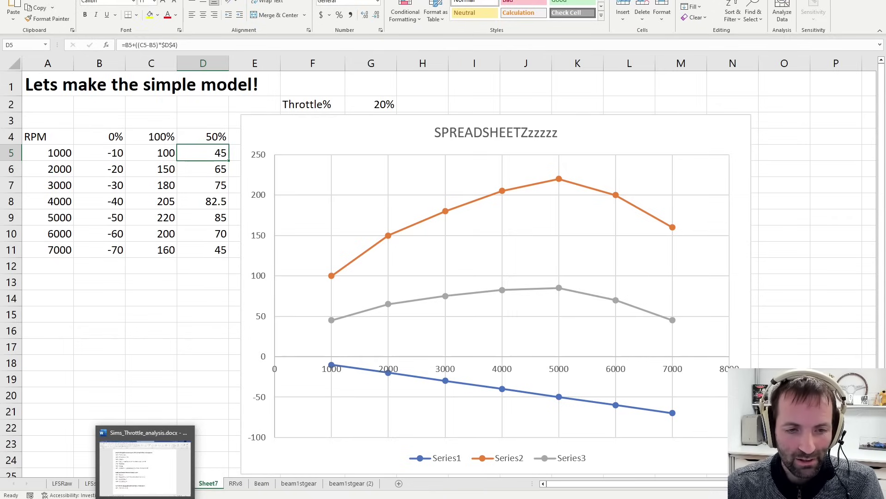
pyautogui.click(145, 462)
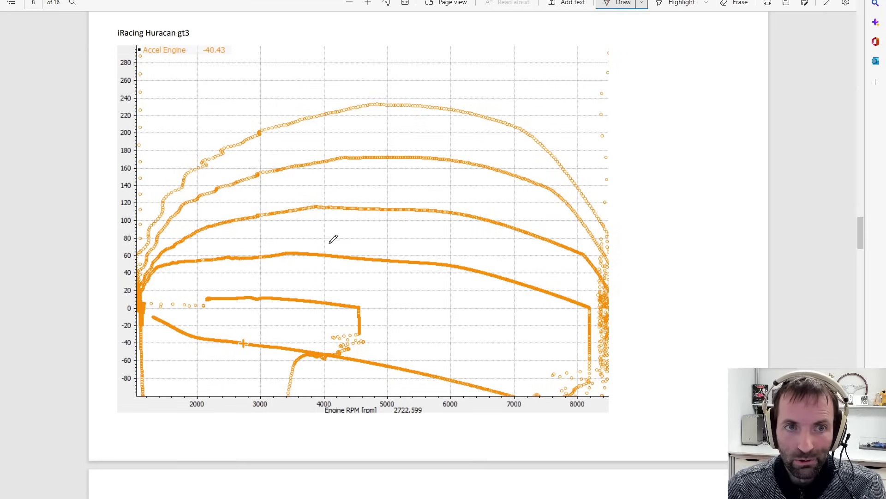
# - Compare the PDF's ACC Mclaren torque chart with the RFactor 2 Mclaren 650 GT3 chart
pyautogui.scroll(-10, 323, 237)
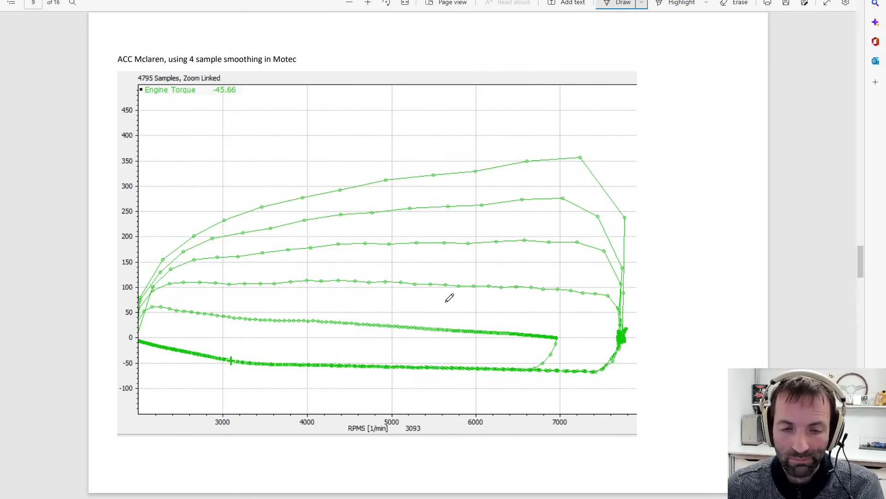
pyautogui.scroll(-15, 450, 297)
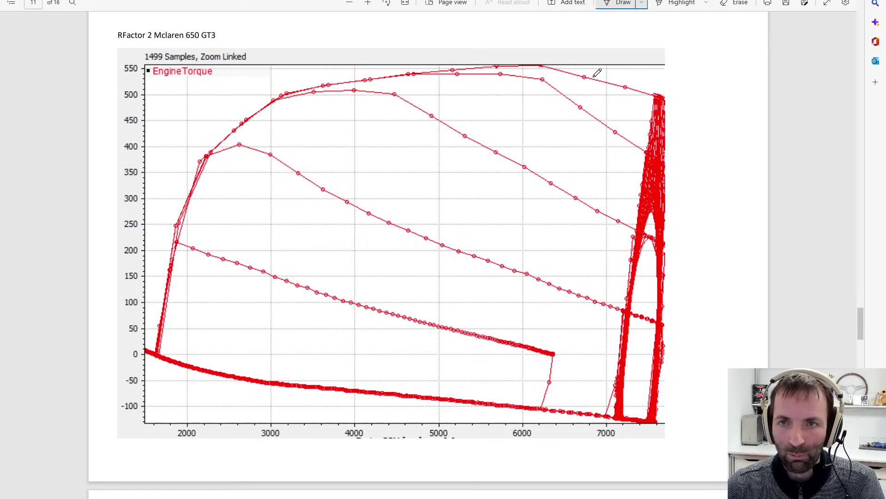
pyautogui.scroll(20, 381, 255)
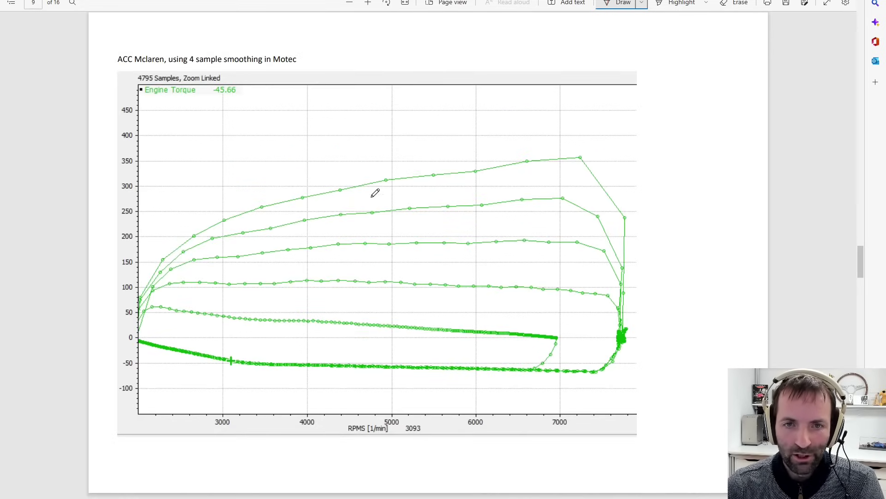
pyautogui.scroll(-20, 375, 193)
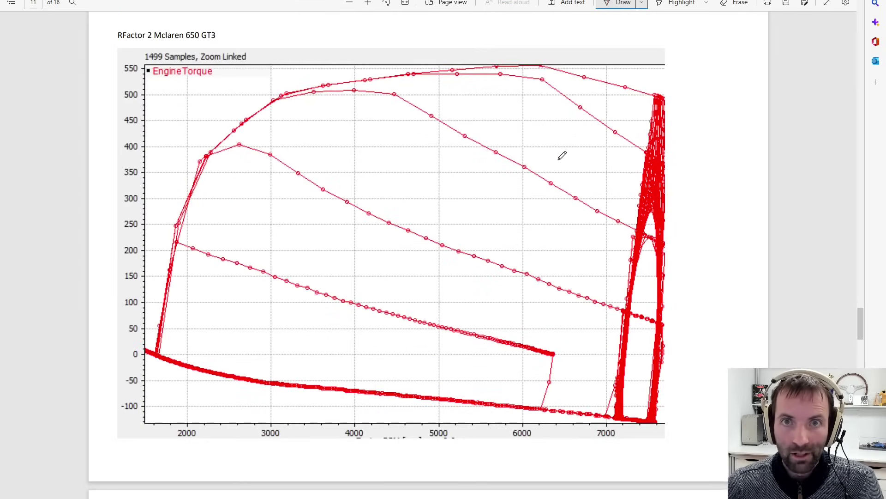
# - On the AMS versus RBR chart, trace the lowest positive dotted curve and draw a double-headed arrow from it up to the red AMS curve near 2500 rpm
pyautogui.scroll(-8, 343, 266)
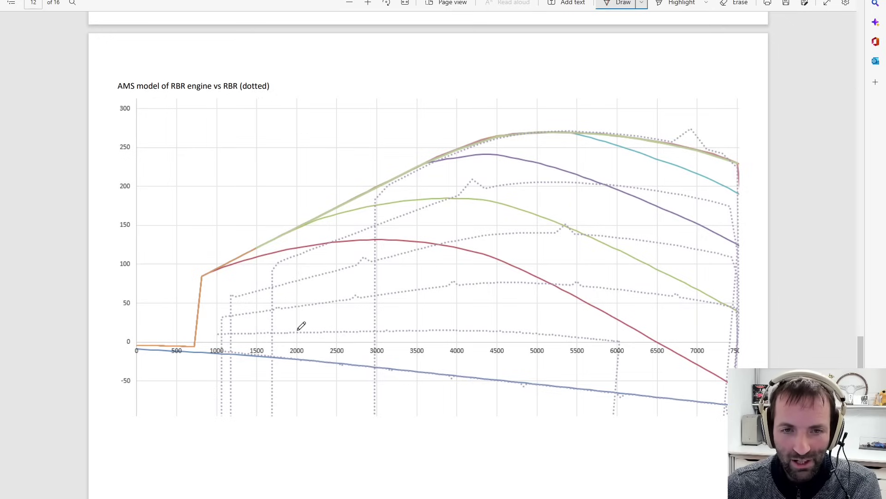
pyautogui.moveTo(232, 333); pyautogui.dragTo(514, 331)
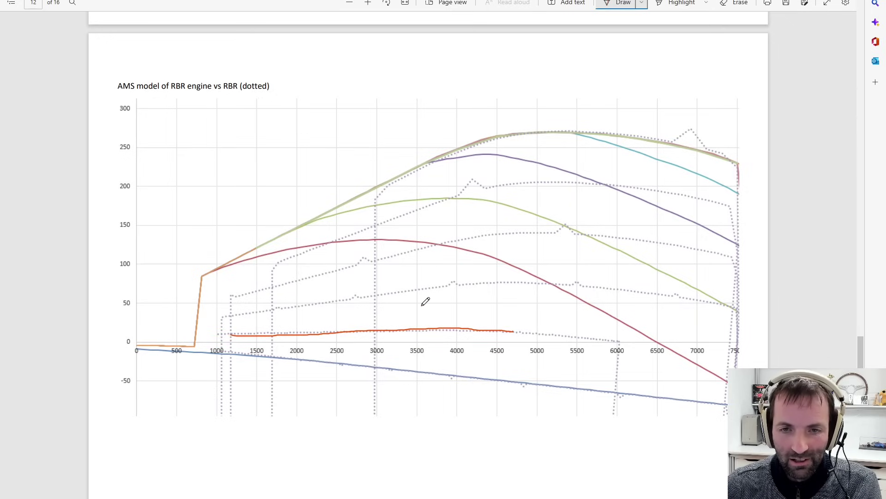
pyautogui.moveTo(341, 240); pyautogui.dragTo(333, 325)
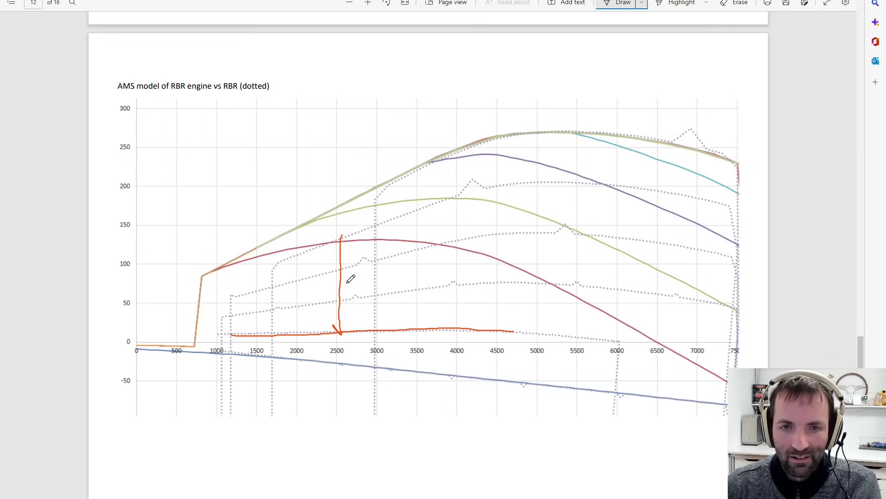
pyautogui.moveTo(342, 238); pyautogui.dragTo(345, 248)
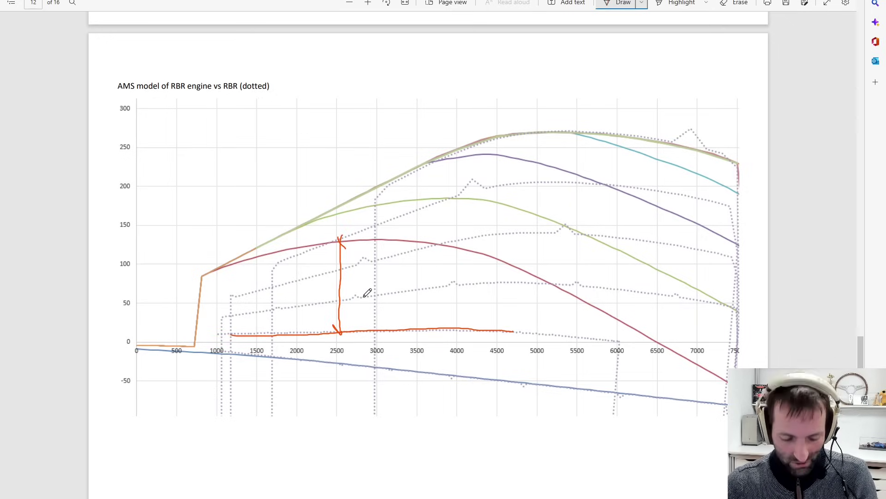
# - Review the PDF's AMS2 note, the Beam NG 20,40,60,80% chart and the WRC Generations Porsche chart
pyautogui.scroll(-10, 471, 230)
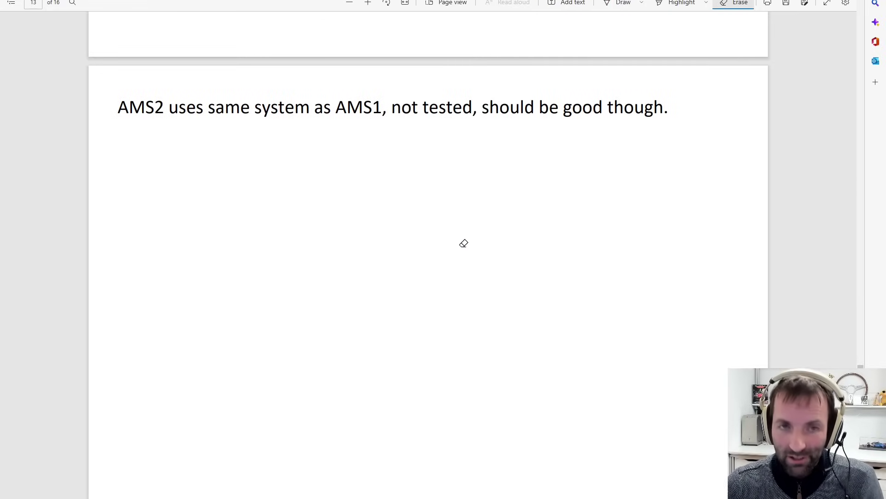
pyautogui.scroll(-8, 453, 240)
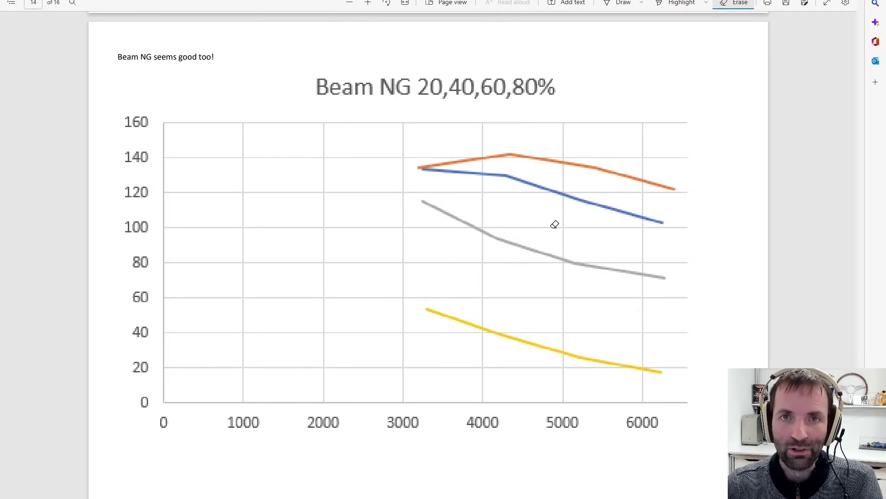
pyautogui.scroll(-10, 640, 379)
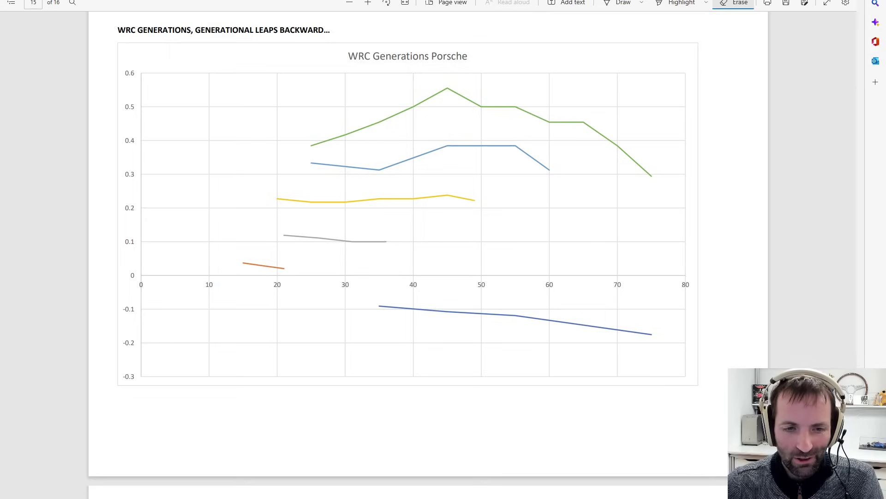
# - Switch to the Excel workbook and try throttle values of 20%, 40% and 60% in cell D4
pyautogui.hotkey('alt', 'Tab')
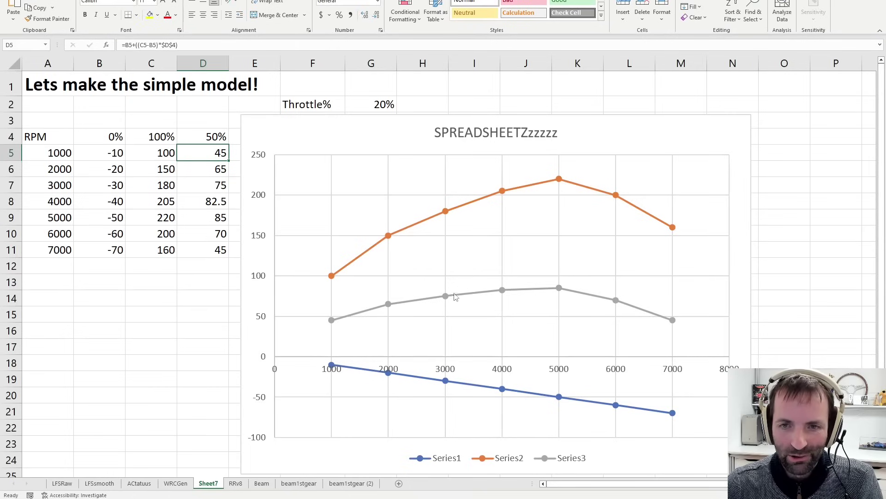
pyautogui.click(215, 134)
pyautogui.write('20')
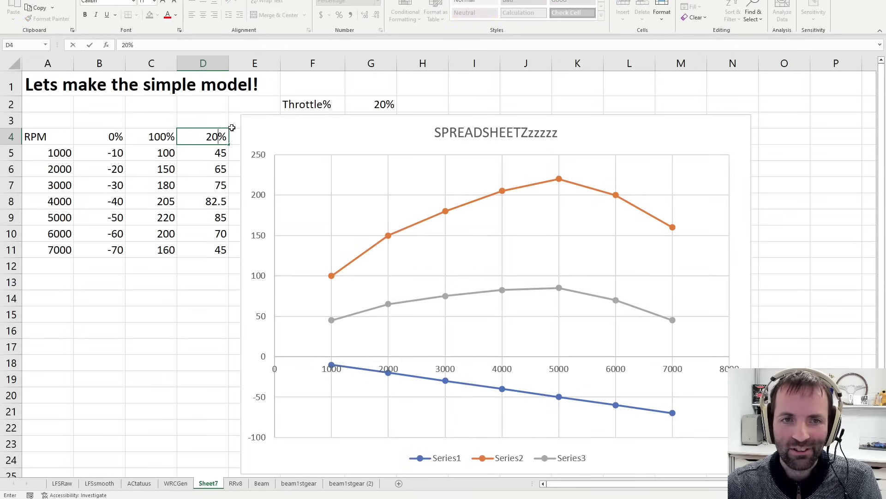
pyautogui.press('Return')
pyautogui.press('Up')
pyautogui.write('40')
pyautogui.press('Up')
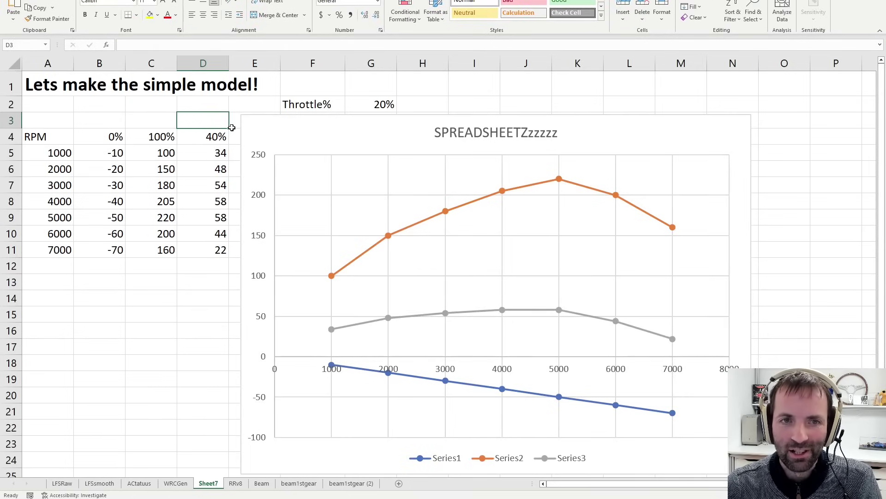
pyautogui.press('Down')
pyautogui.write('60')
pyautogui.press('Return')
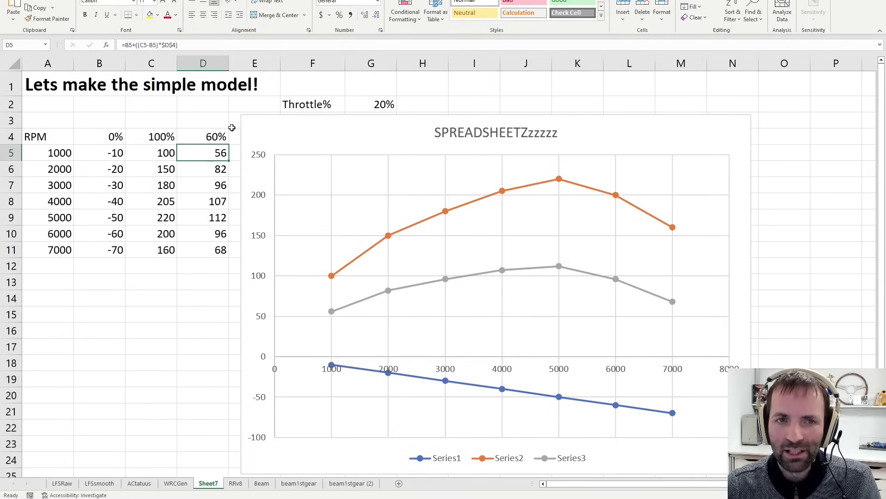
# - Set the throttle value in cell D4 to 80%
pyautogui.press('Up')
pyautogui.write('80')
pyautogui.press('Return')
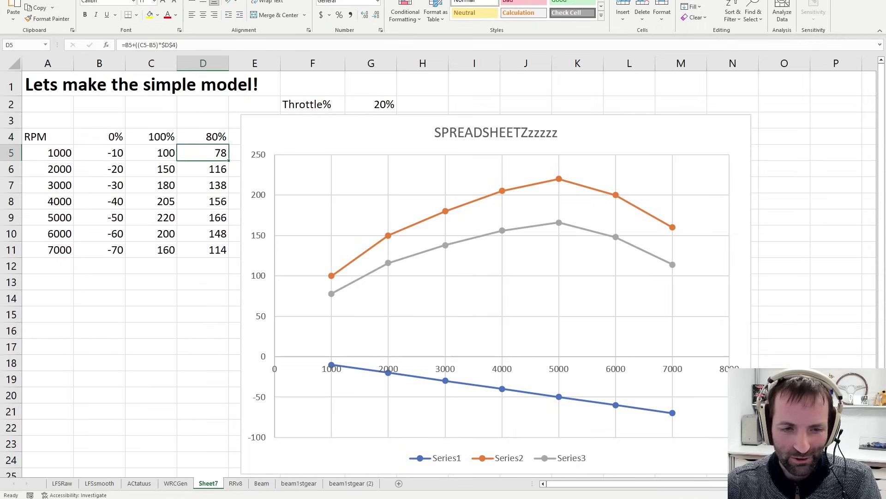
# - Return to the PDF's WRC Generations Porsche chart, draw a freehand extension of the orange curve to about 30 on the horizontal axis, and erase it
pyautogui.moveTo(196, 498)
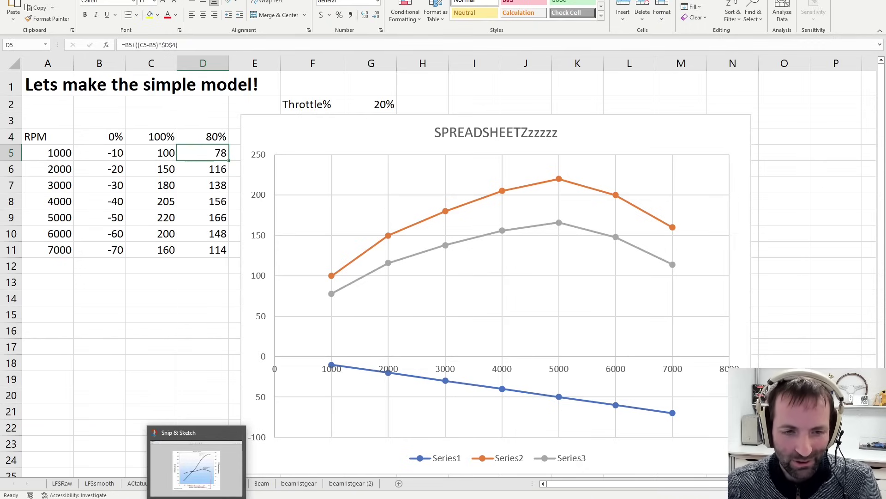
pyautogui.moveTo(162, 498)
pyautogui.click(188, 478)
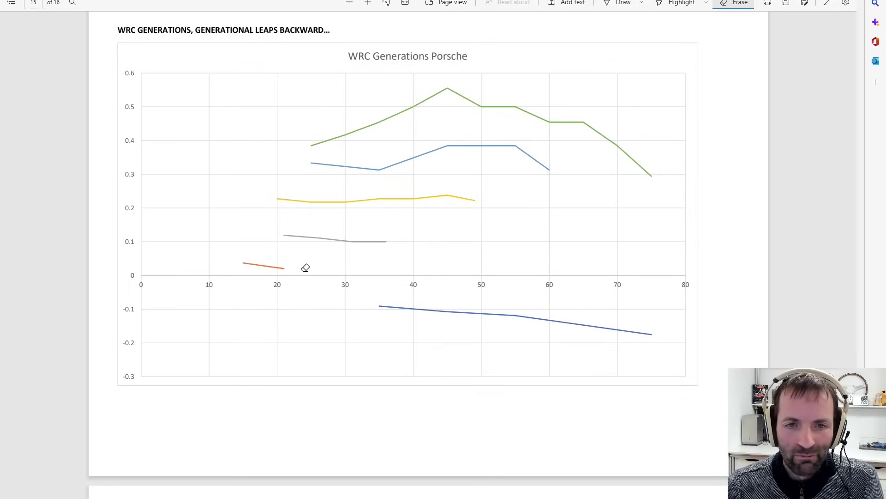
pyautogui.click(621, 4)
pyautogui.moveTo(285, 267); pyautogui.dragTo(347, 278)
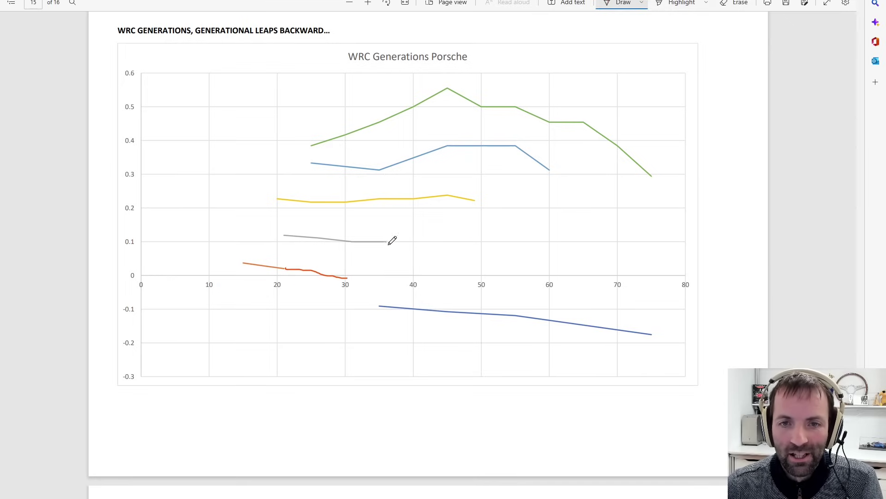
pyautogui.click(737, 3)
pyautogui.click(322, 273)
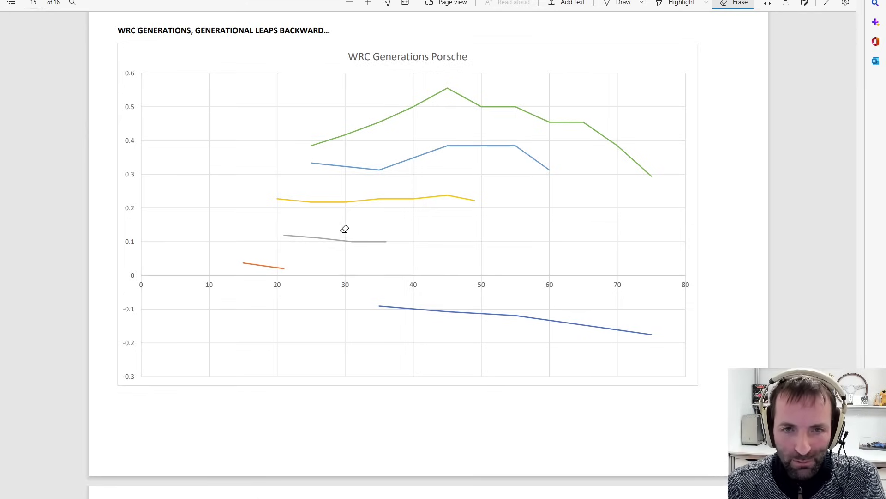
# - On the Porsche chart, draw freehand drop lines from the grey, yellow, blue and green curve ends, plus a sloping yellow extension to about 71
pyautogui.click(621, 3)
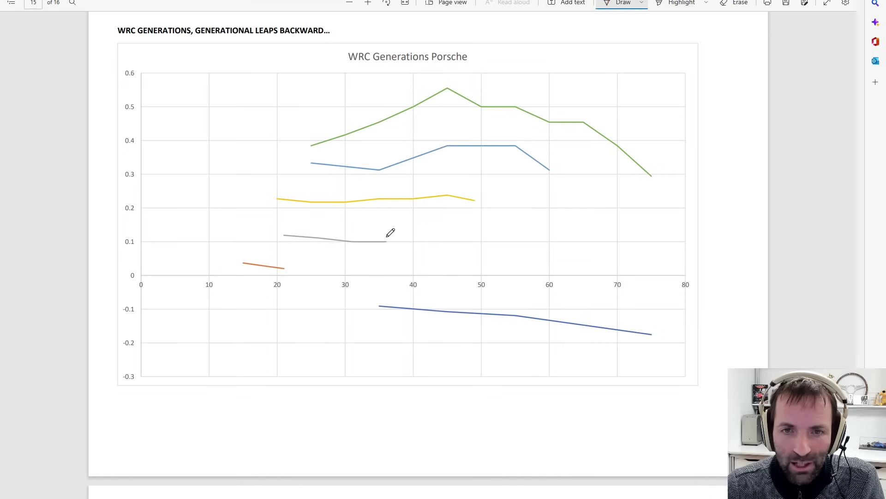
pyautogui.moveTo(387, 237); pyautogui.dragTo(383, 293)
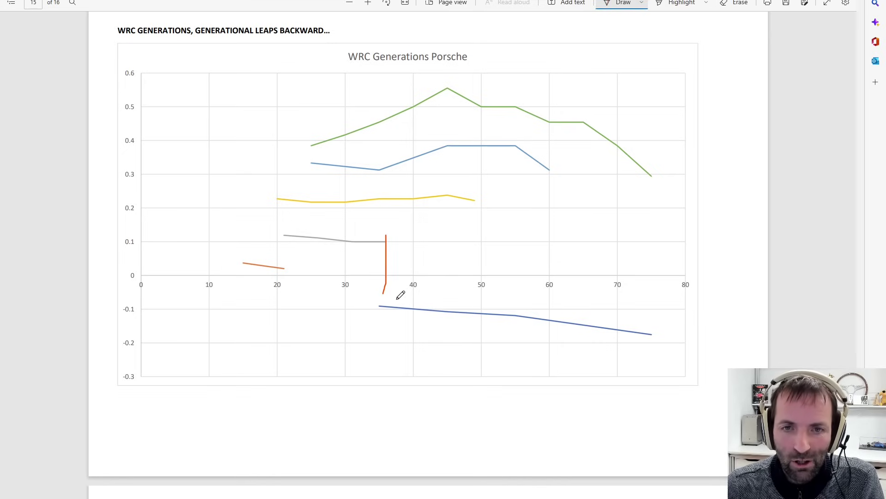
pyautogui.moveTo(308, 237)
pyautogui.mouseDown()
pyautogui.moveTo(386, 242)
pyautogui.moveTo(388, 289)
pyautogui.mouseUp()
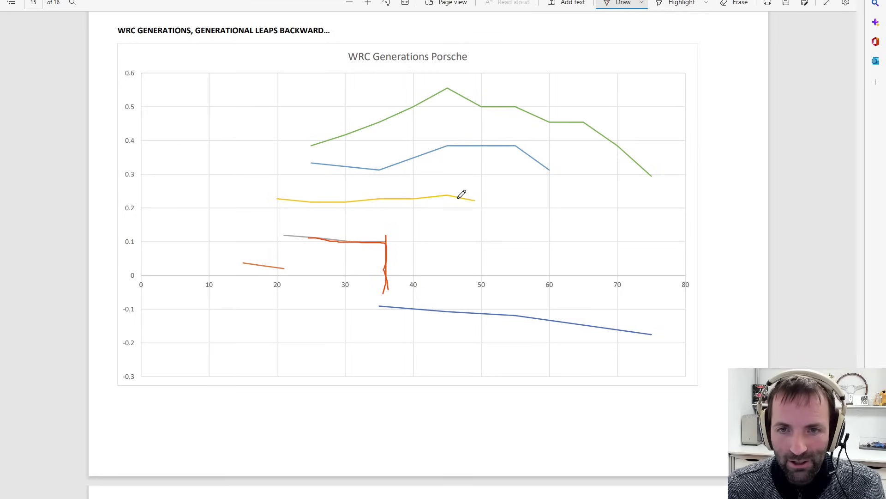
pyautogui.moveTo(480, 201); pyautogui.dragTo(484, 286)
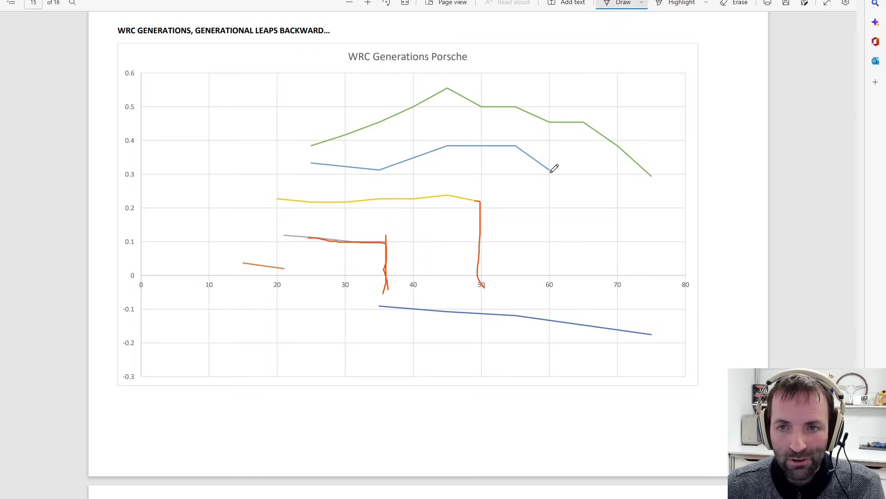
pyautogui.moveTo(551, 172); pyautogui.dragTo(552, 180)
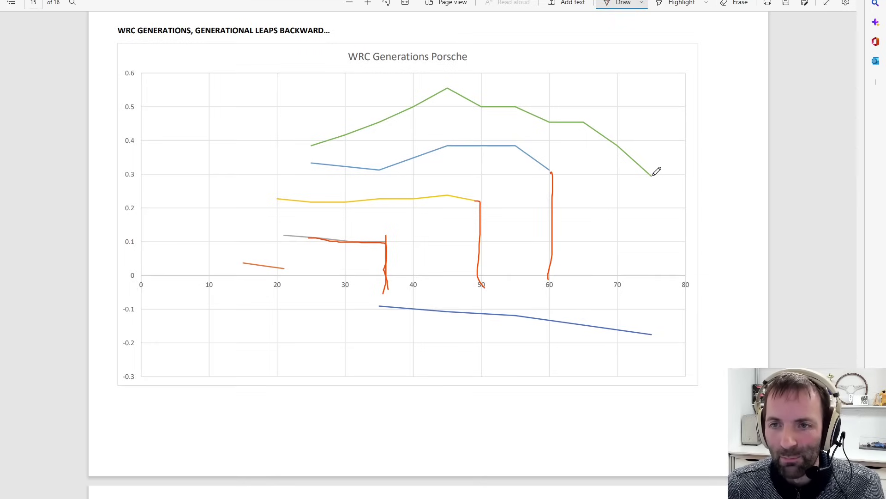
pyautogui.moveTo(652, 174); pyautogui.dragTo(647, 300)
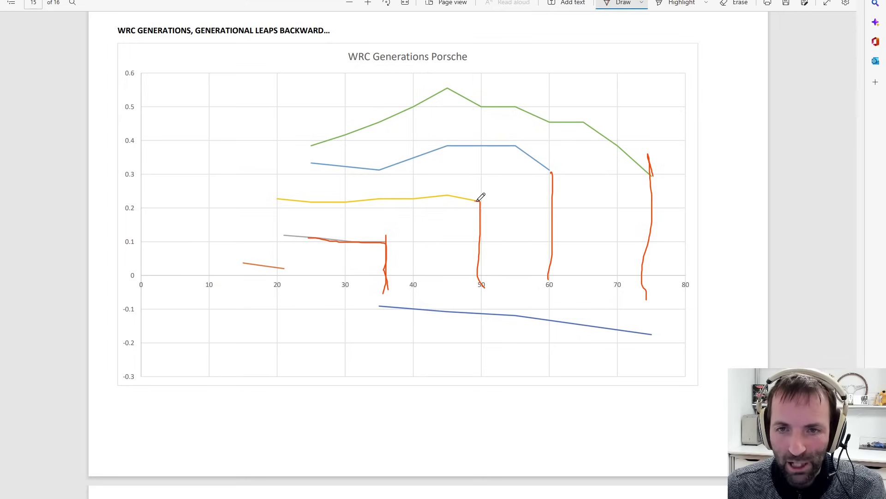
pyautogui.moveTo(480, 202); pyautogui.dragTo(626, 277)
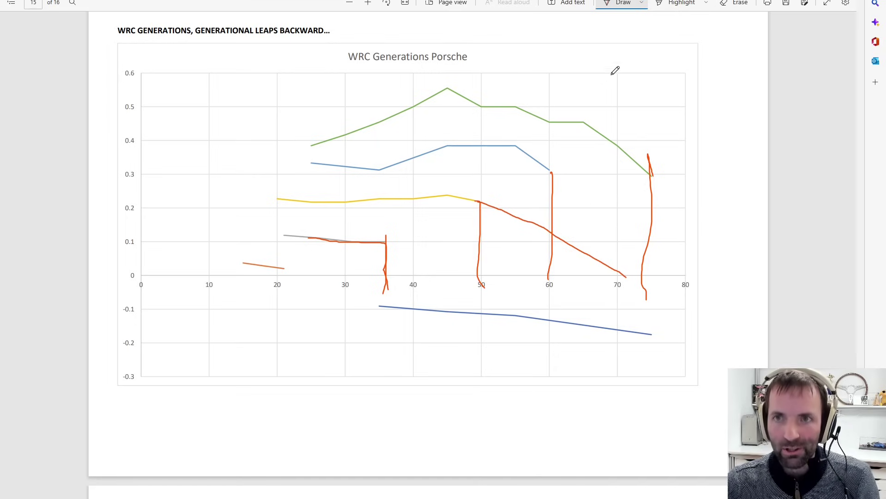
# - Erase the drop line at 60 on the horizontal axis and draw a freehand circle around the falling end of the green curve
pyautogui.click(734, 3)
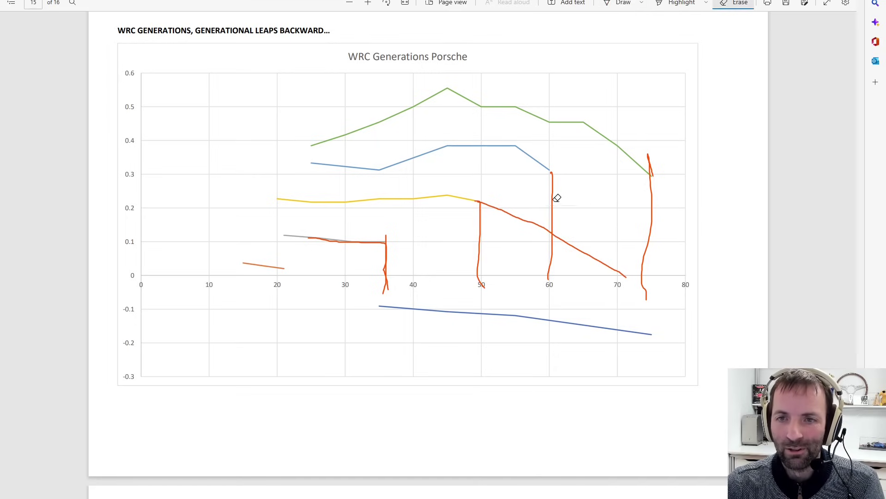
pyautogui.moveTo(556, 195); pyautogui.dragTo(548, 194)
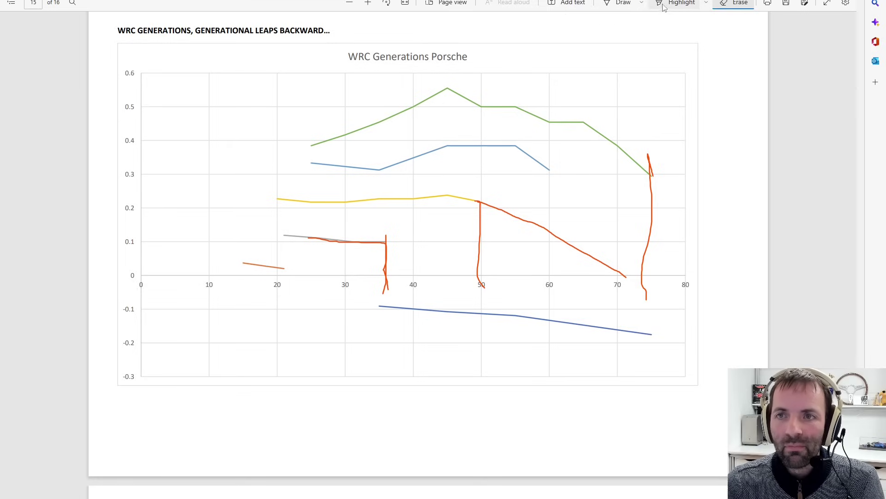
pyautogui.click(623, 3)
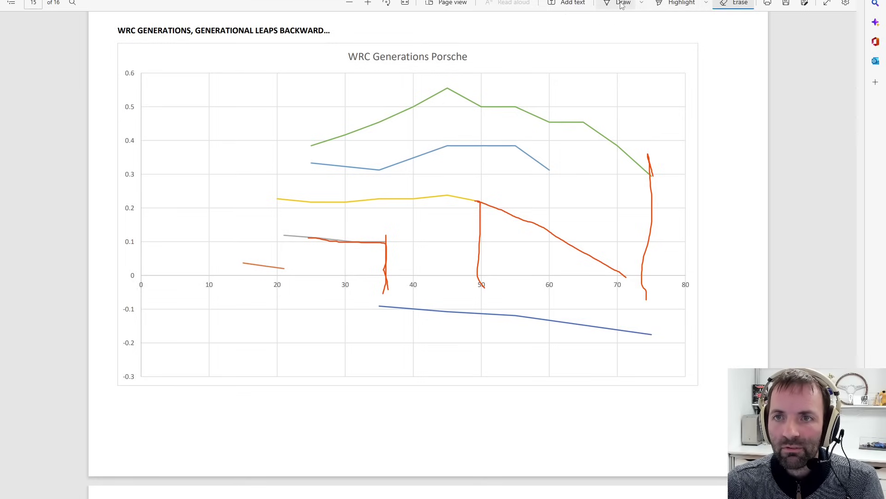
pyautogui.moveTo(635, 139)
pyautogui.mouseDown()
pyautogui.moveTo(663, 187)
pyautogui.moveTo(626, 127)
pyautogui.mouseUp()
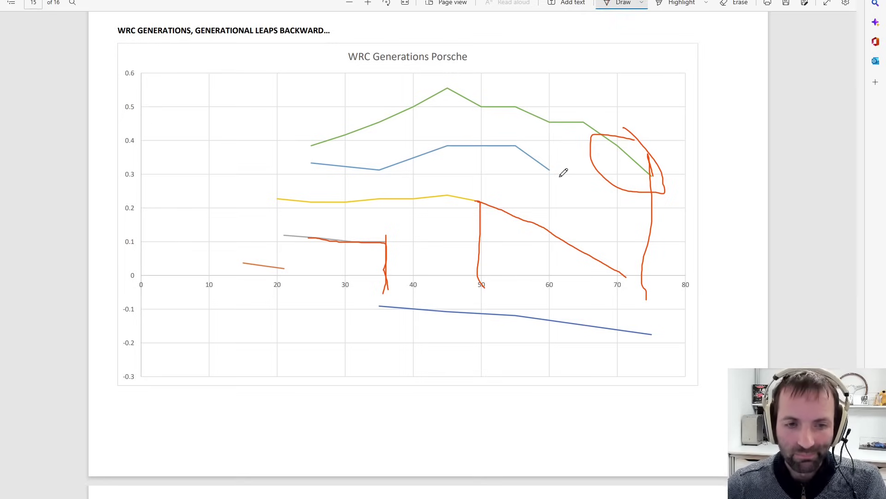
# - Switch to the Google image results for part throttle torque and look at the ResearchGate Torque vs Throttle % chart
pyautogui.press('Right')
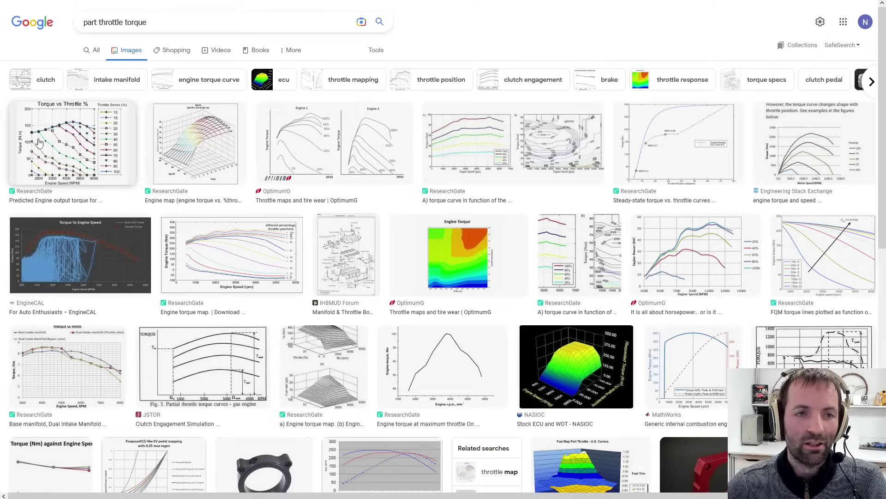
pyautogui.click(40, 142)
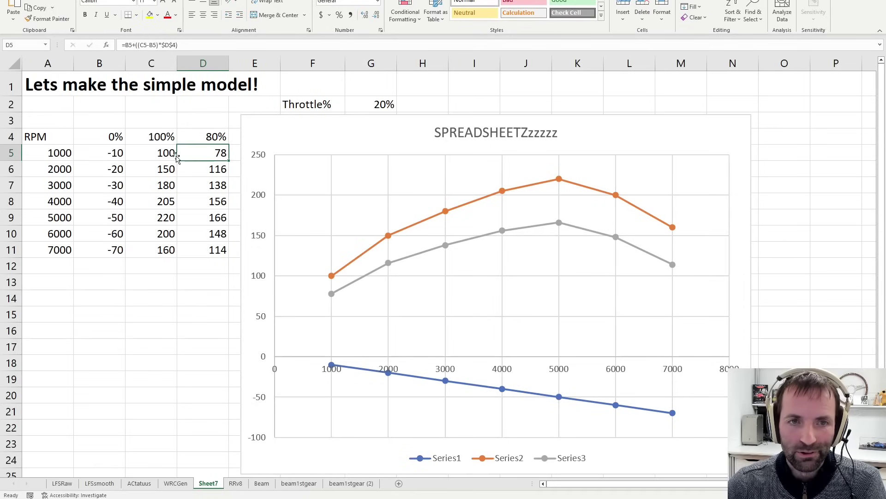
# - Switch to the simple model in Excel and set the throttle value in cell D4 to 40%
pyautogui.click(221, 131)
pyautogui.write('40')
pyautogui.press('Return')
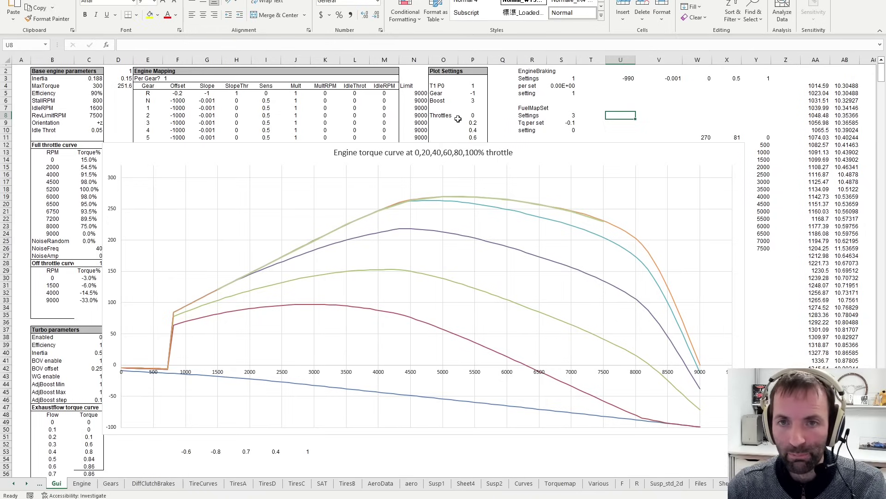
# - In the engine workbook's Gui sheet, set the Gear plot setting in cell P5 to 0
pyautogui.click(473, 93)
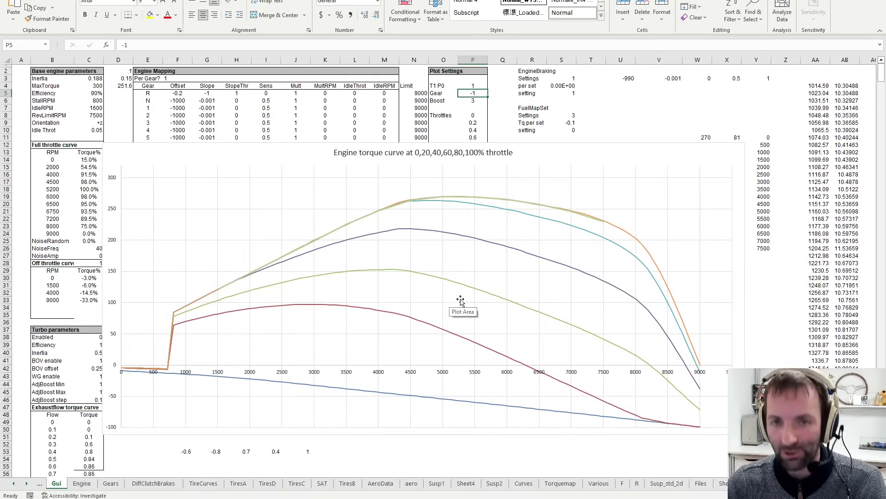
pyautogui.click(485, 103)
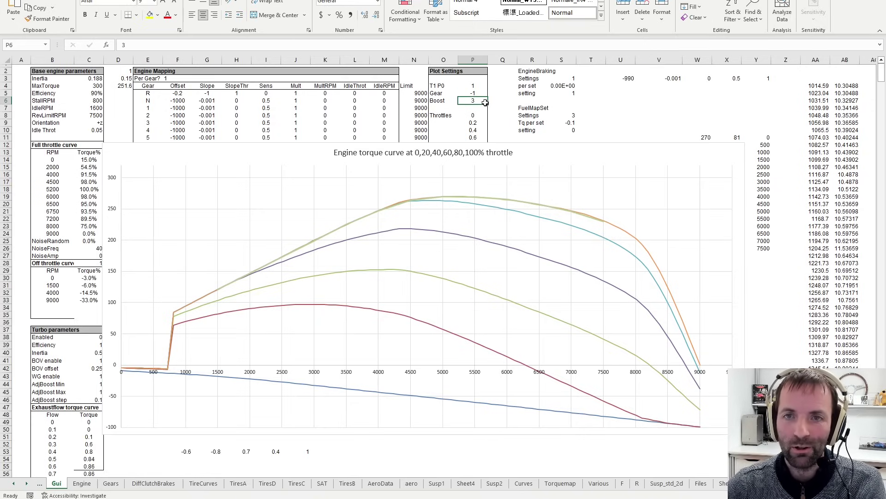
pyautogui.press('Up')
pyautogui.write('0')
pyautogui.press('Return')
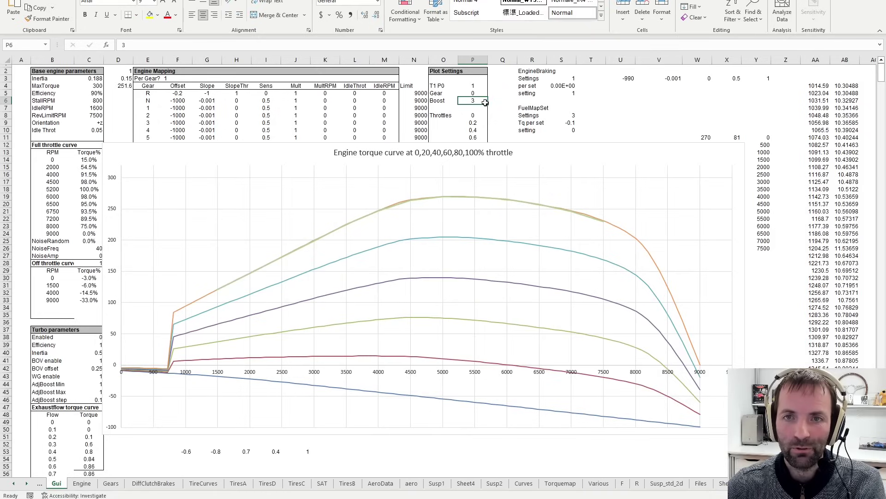
# - Set the Gear plot setting in cell P5 back to -1
pyautogui.press('Up')
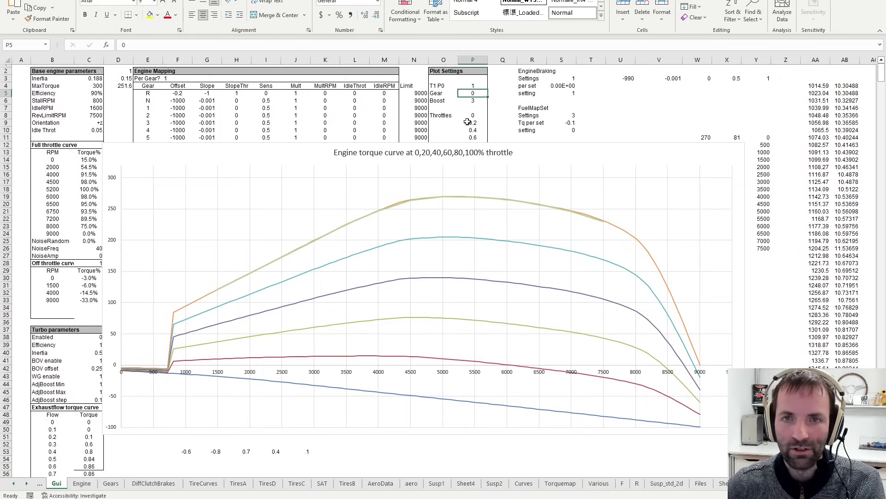
pyautogui.write('-1')
pyautogui.press('Return')
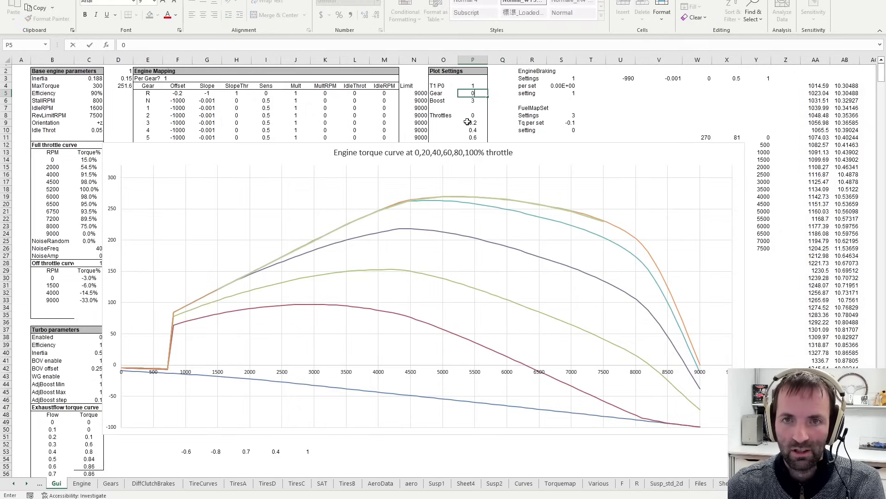
# - Switch the Gear plot setting in P5 to 0 and back to -1 to compare the two sets of torque curves
pyautogui.write('0')
pyautogui.press('Return')
pyautogui.press('Up')
pyautogui.write('-1')
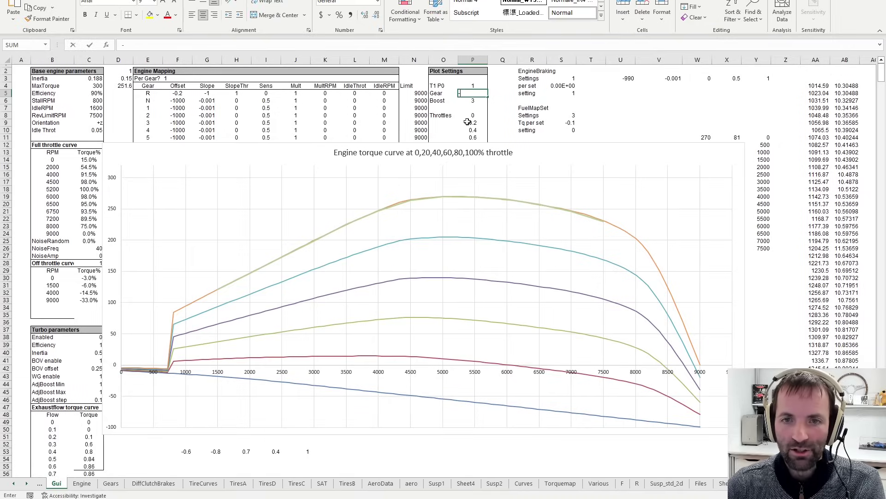
pyautogui.press('Return')
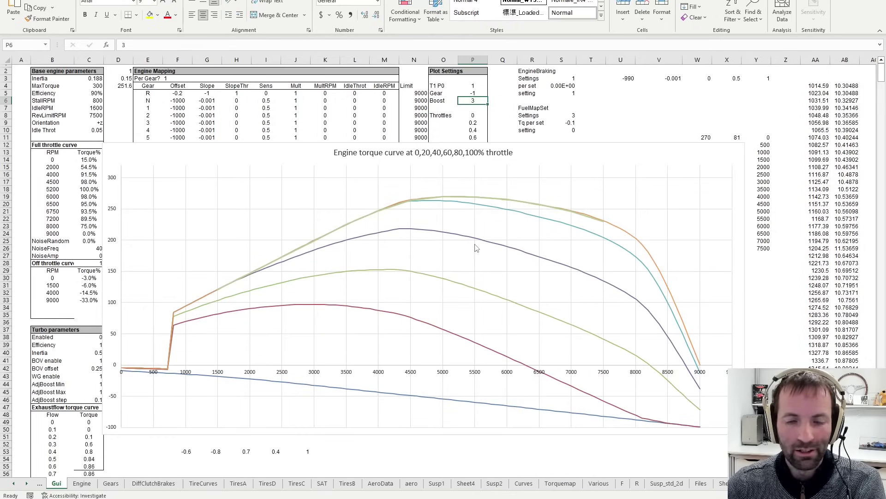
# - Set the Gear plot setting in P5 to 0 for another view of the part-throttle curves
pyautogui.press('Up')
pyautogui.write('0')
pyautogui.press('Return')
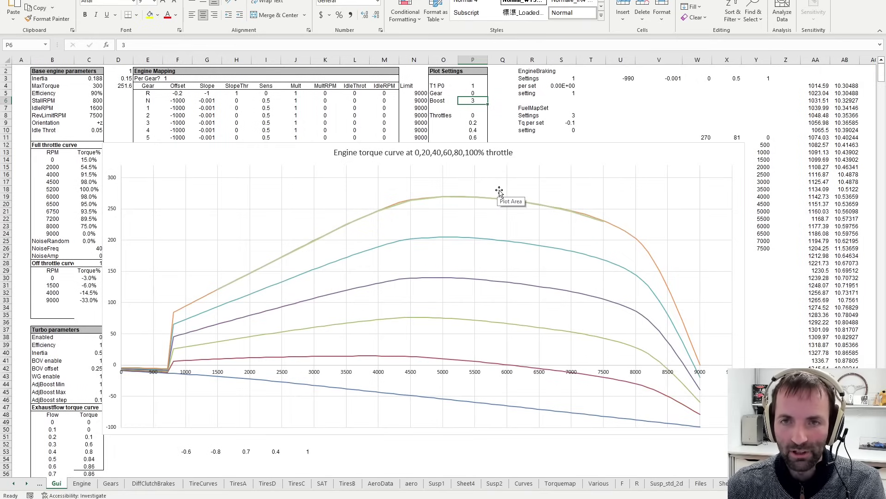
# - Return the Gear plot setting in P5 to -1 and examine the purple part-throttle curve on the engine torque chart
pyautogui.press('Up')
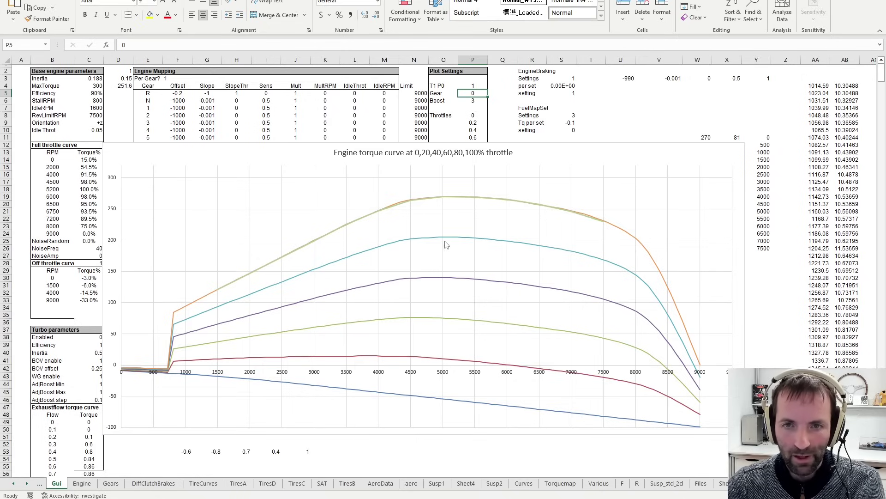
pyautogui.press('Up')
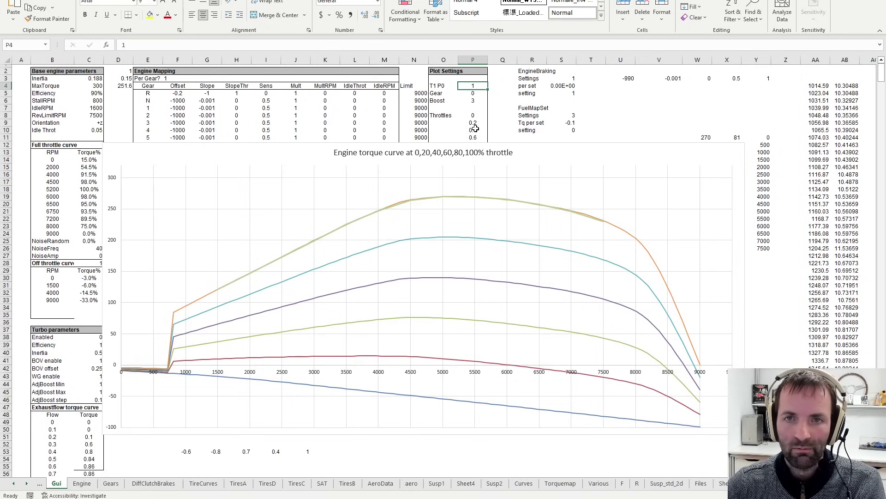
pyautogui.press('Down')
pyautogui.write('-1')
pyautogui.press('Return')
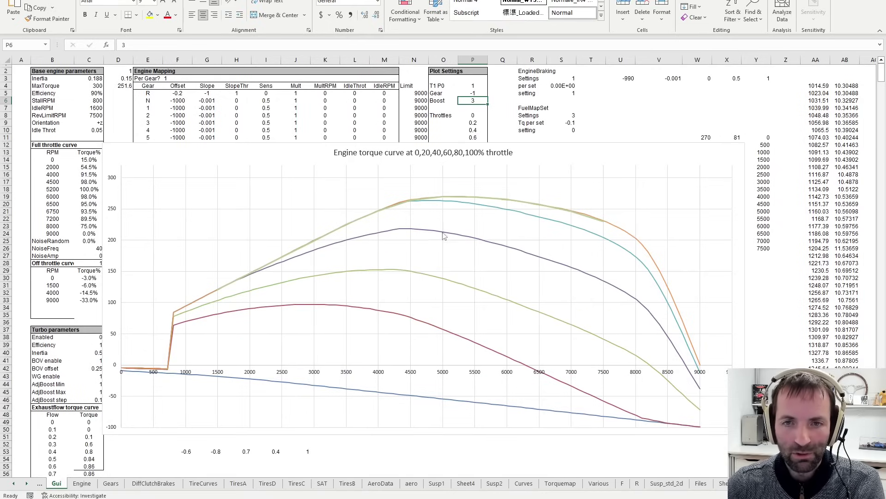
pyautogui.moveTo(445, 237)
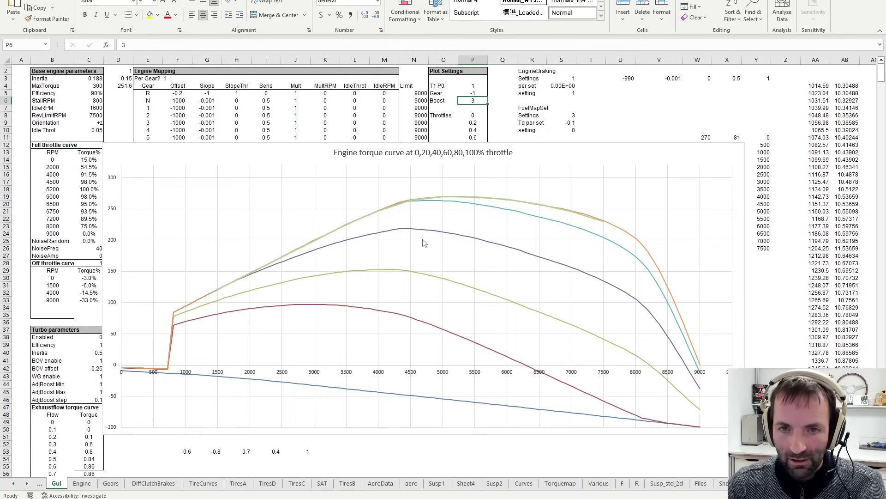
pyautogui.moveTo(416, 233)
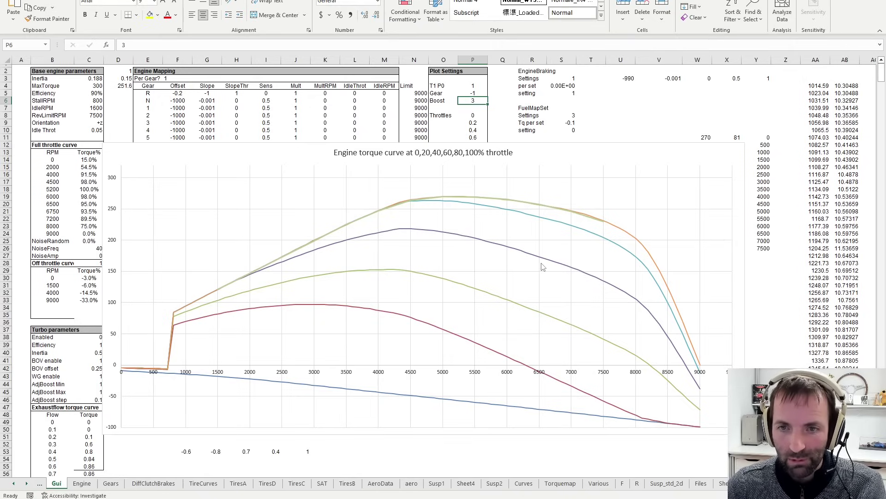
pyautogui.moveTo(605, 280)
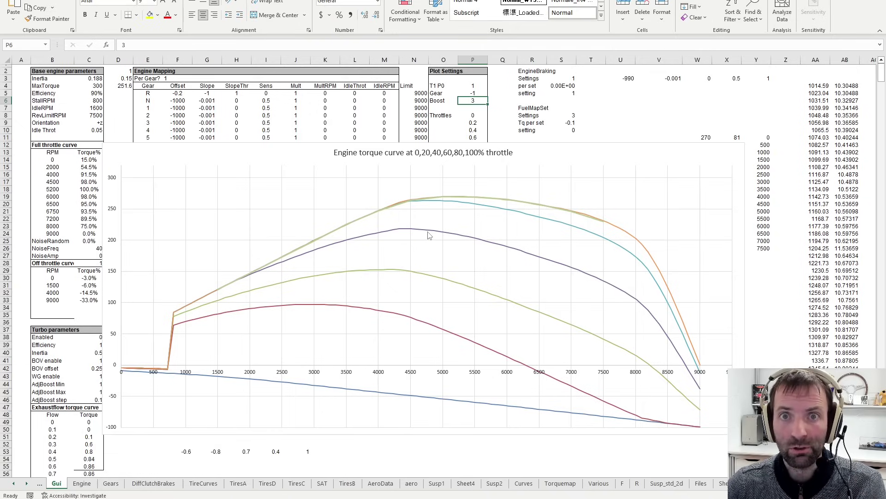
# - Change the Gear plot setting in cell P5 to 0 again
pyautogui.click(478, 93)
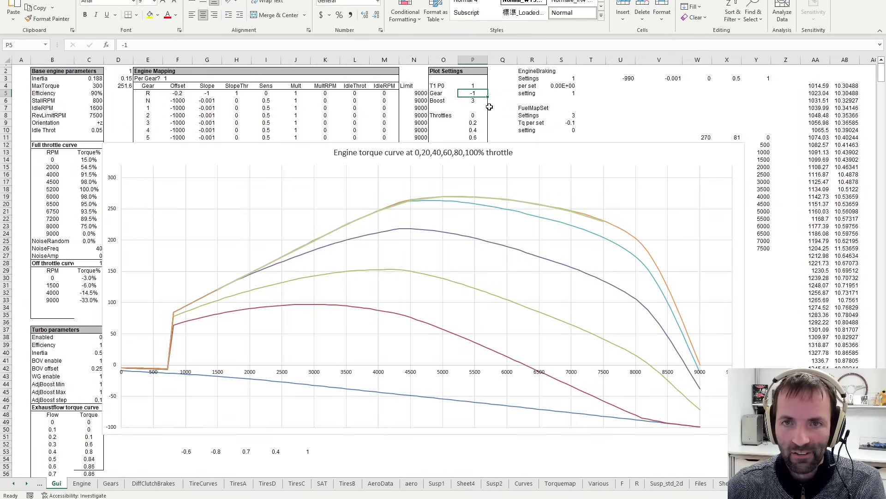
pyautogui.write('0')
pyautogui.press('Return')
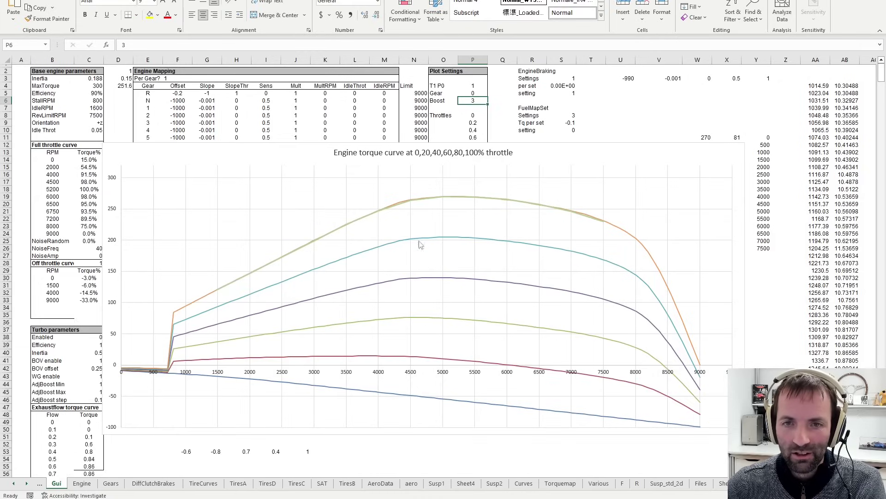
# - Restore the Gear plot setting in P5 to -1 and examine the peak of the lower green part-throttle curve
pyautogui.press('Up')
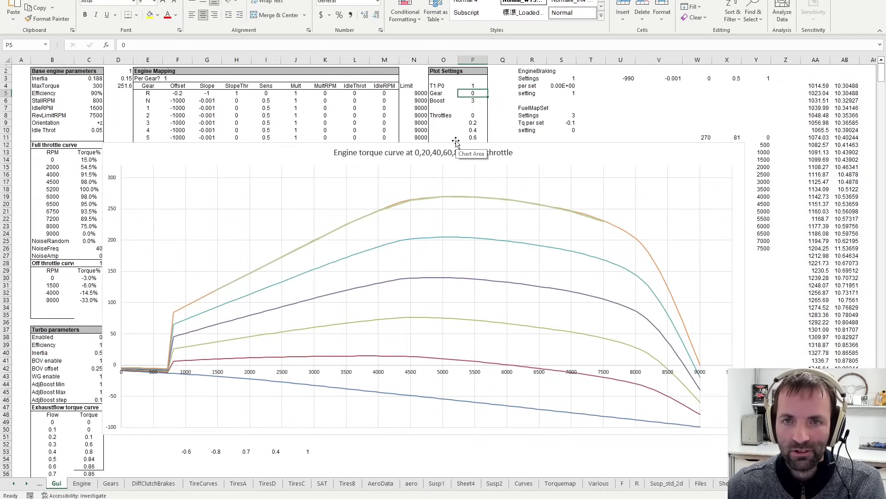
pyautogui.write('-1')
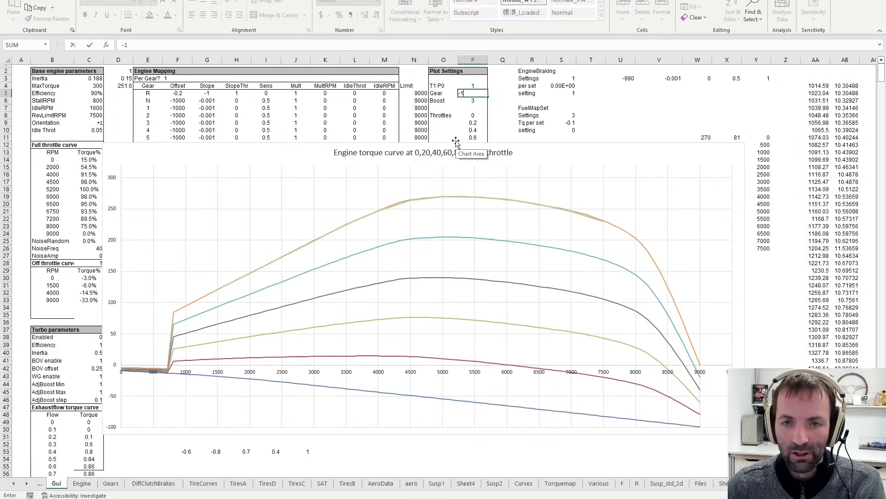
pyautogui.press('Return')
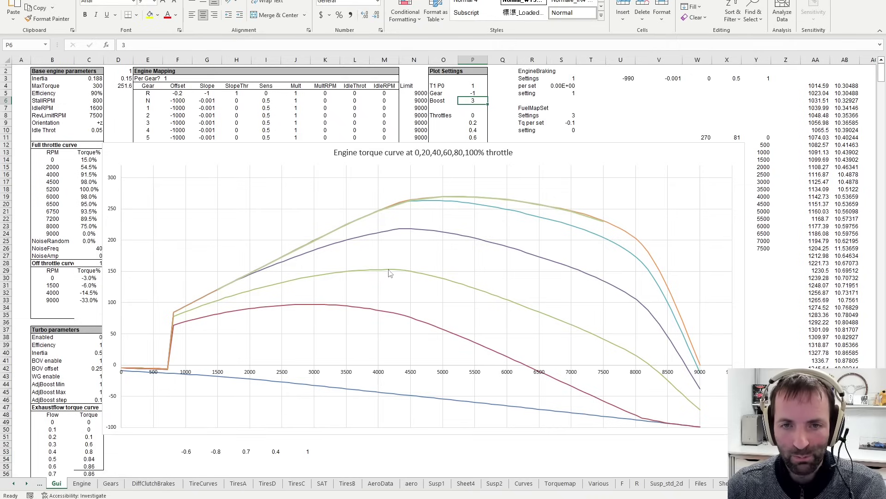
pyautogui.moveTo(380, 274)
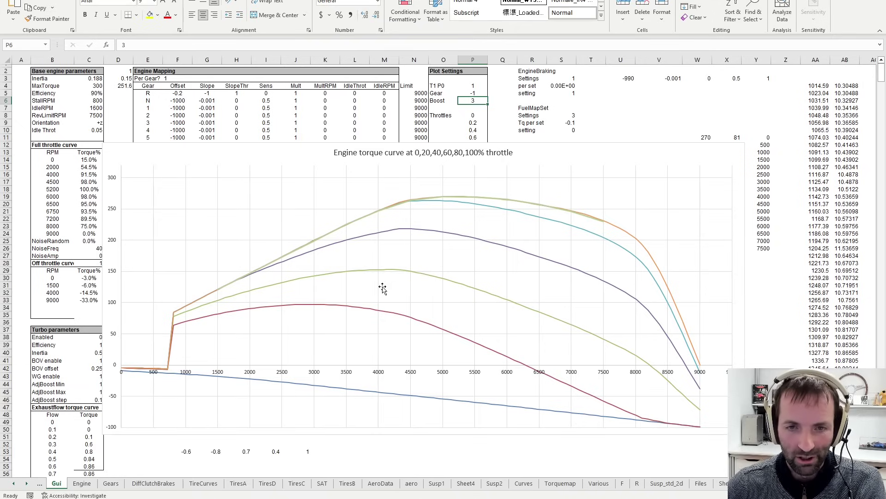
pyautogui.click(468, 94)
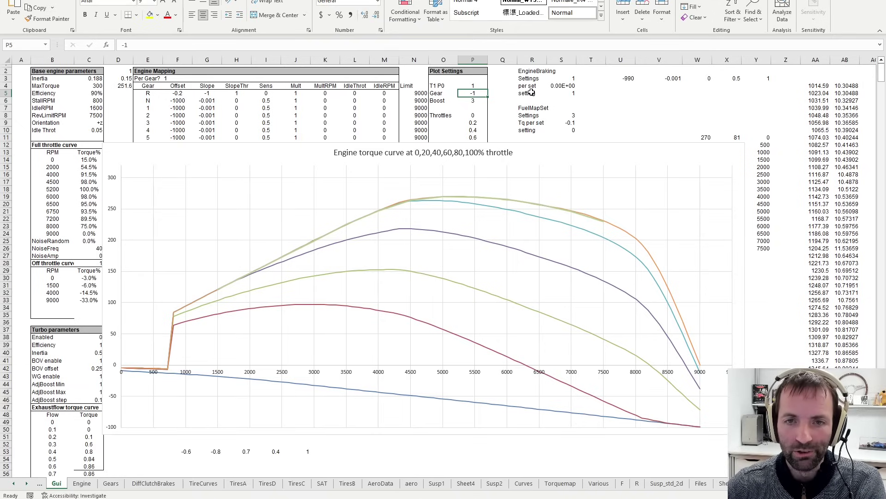
# - Set the Gear plot setting in P5 to 0 and the plotted throttle value in P11 to 0.7
pyautogui.write('0')
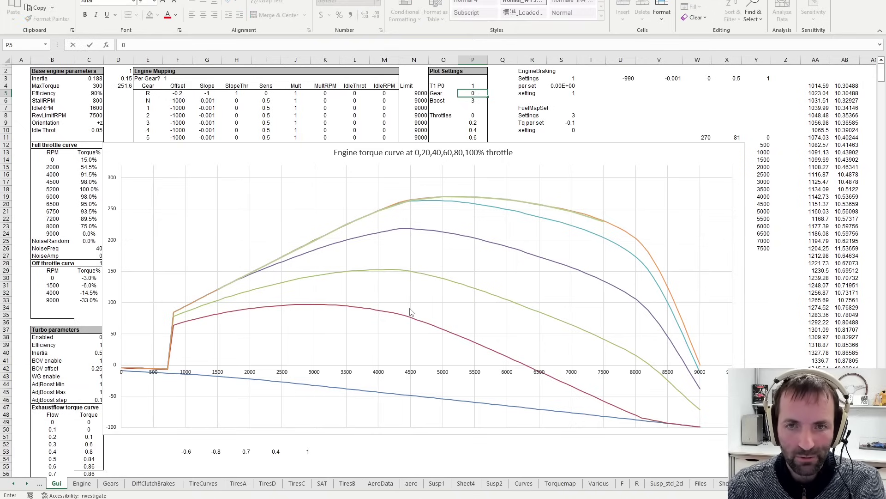
pyautogui.press('Return')
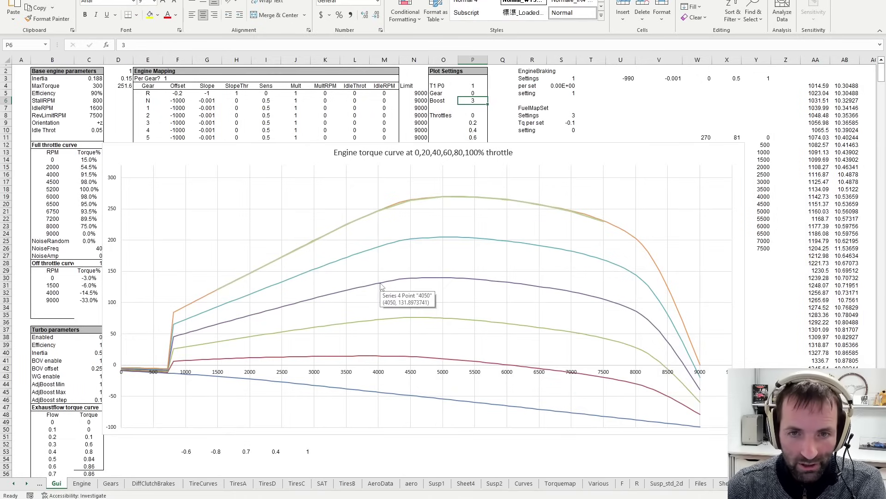
pyautogui.click(476, 138)
pyautogui.write('0.7')
pyautogui.press('Up')
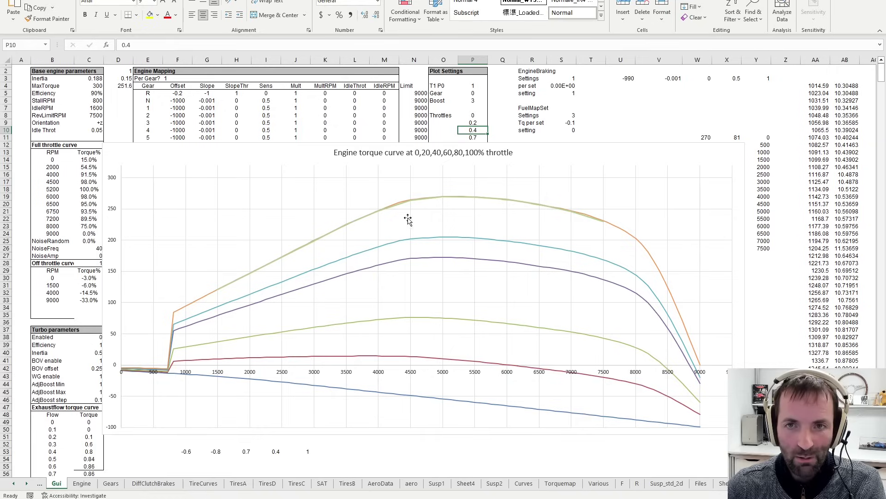
# - Set the Gear plot setting in P5 to -1 to plot the mapped curves with the changed throttle value
pyautogui.click(472, 93)
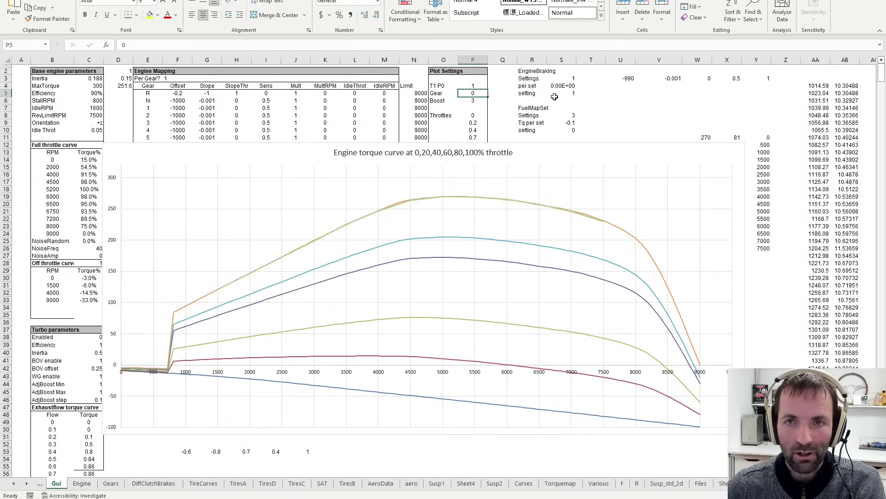
pyautogui.write('-1')
pyautogui.press('Return')
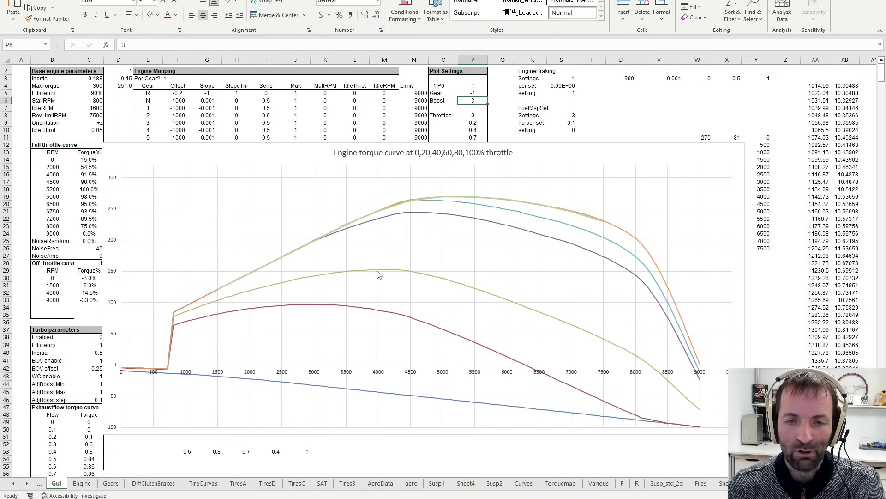
pyautogui.moveTo(378, 275)
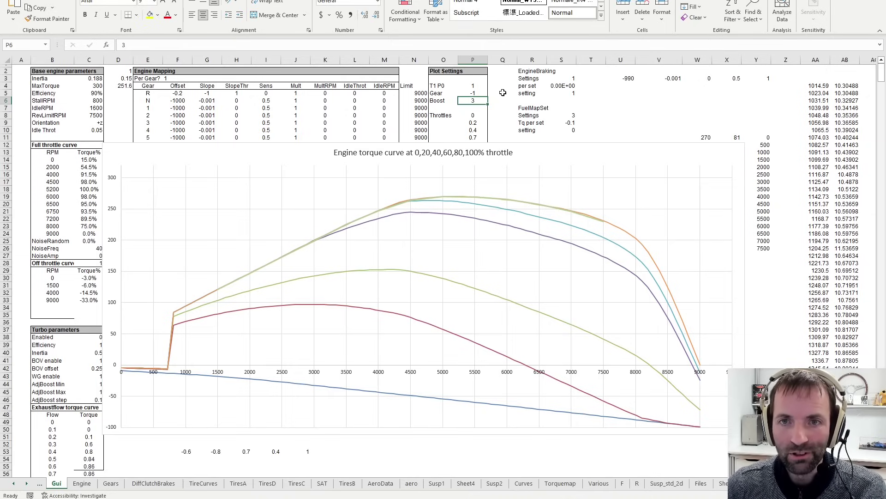
# - Set the Gear plot setting in P5 to 0 and restore the plotted throttle value in P11 to 0.6
pyautogui.click(473, 94)
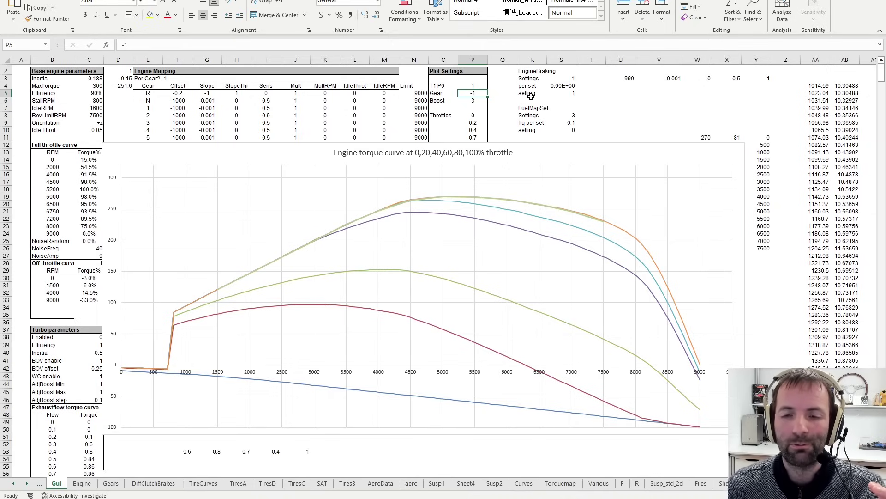
pyautogui.write('0')
pyautogui.press('Return')
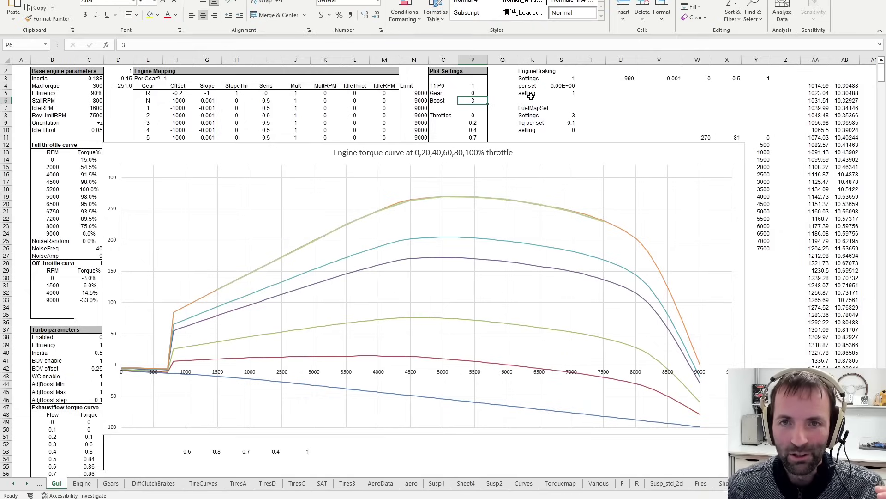
pyautogui.click(486, 137)
pyautogui.write('.6')
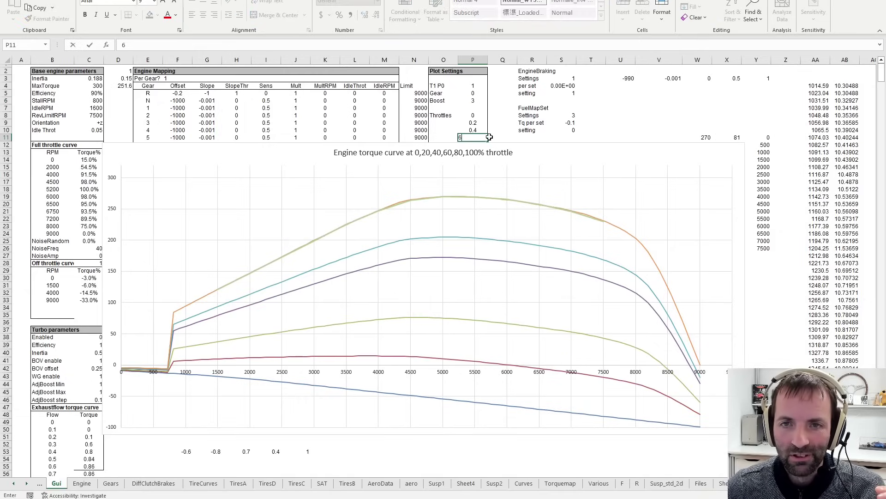
pyautogui.press('Return')
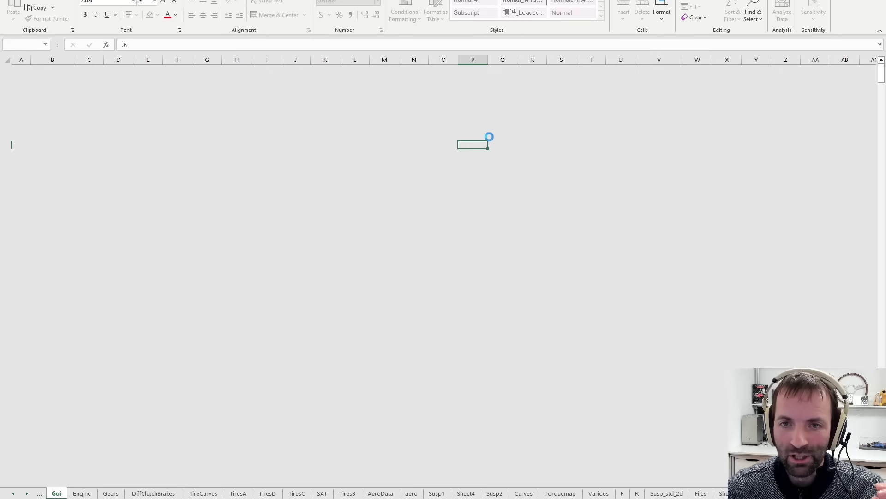